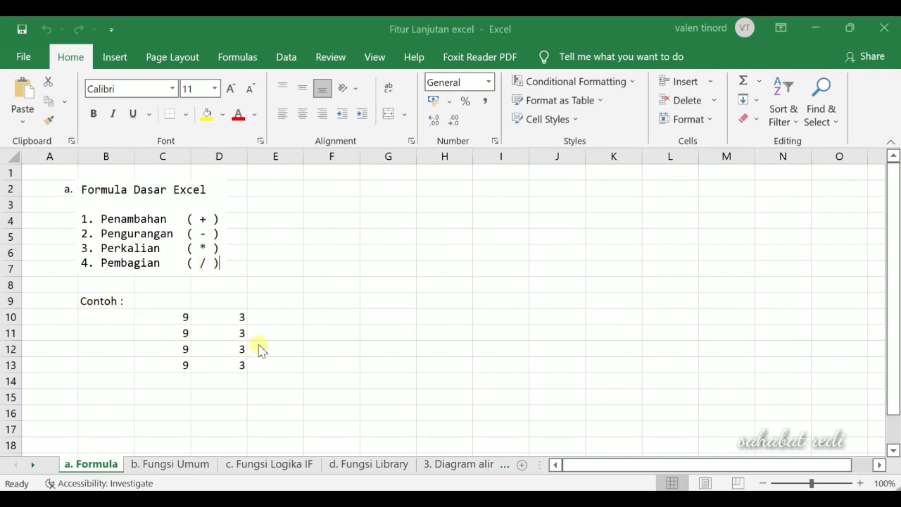
Enter a formula in E10 that adds the row's two numbers, =C10+D10.
{"action": "key", "text": "Escape"}
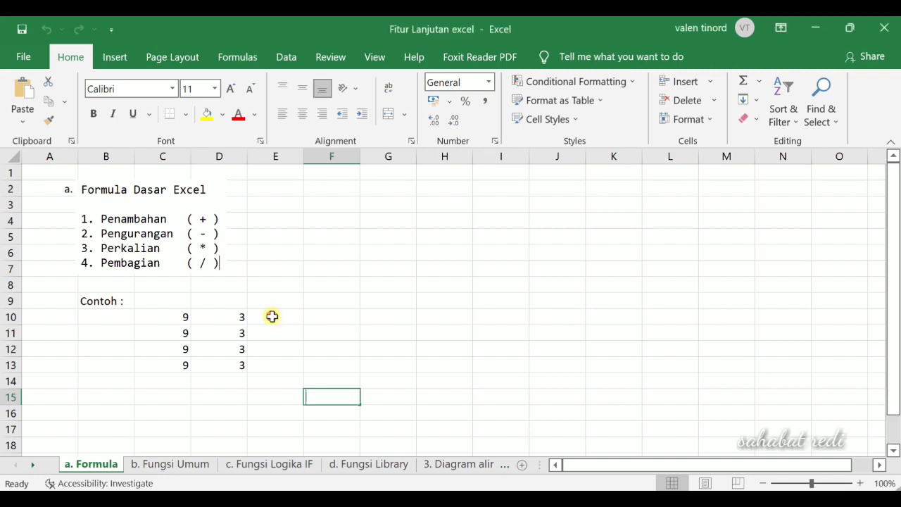
{"action": "left_click", "coordinate": [272, 317]}
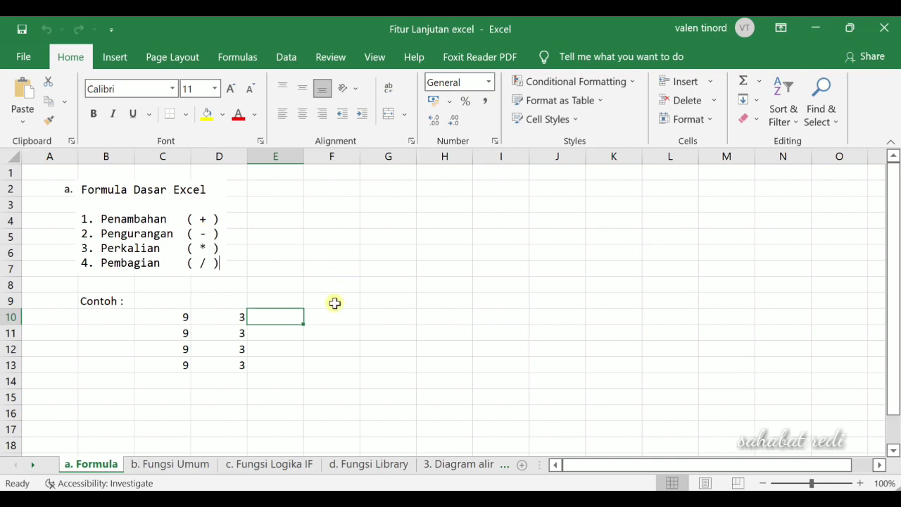
{"action": "type", "text": "="}
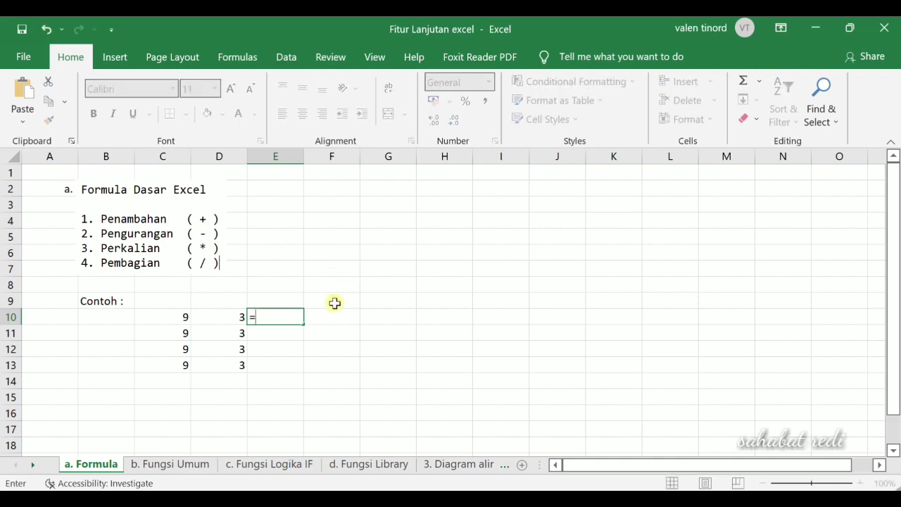
{"action": "left_click", "coordinate": [176, 317]}
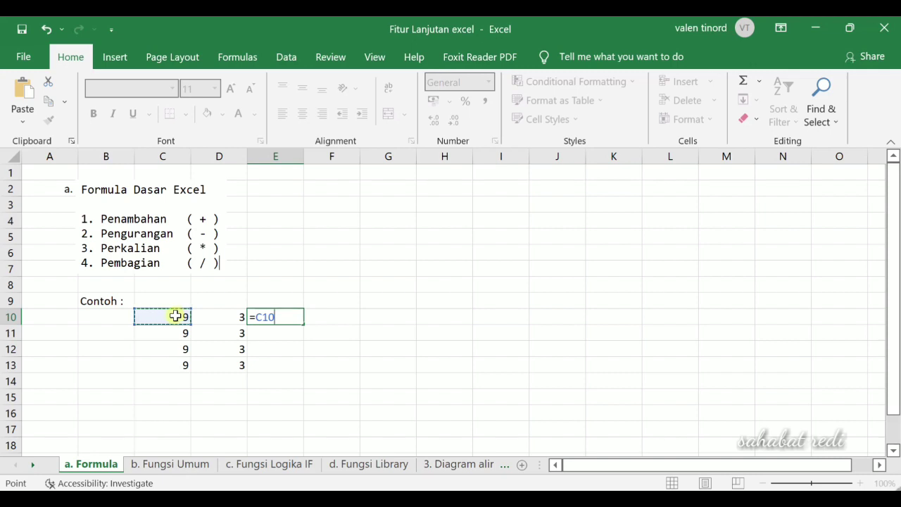
{"action": "type", "text": "+"}
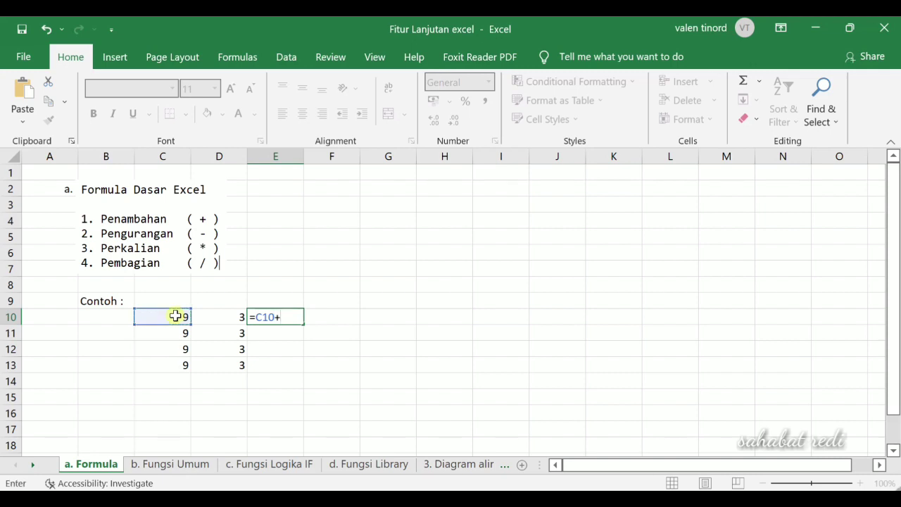
{"action": "left_click", "coordinate": [233, 318]}
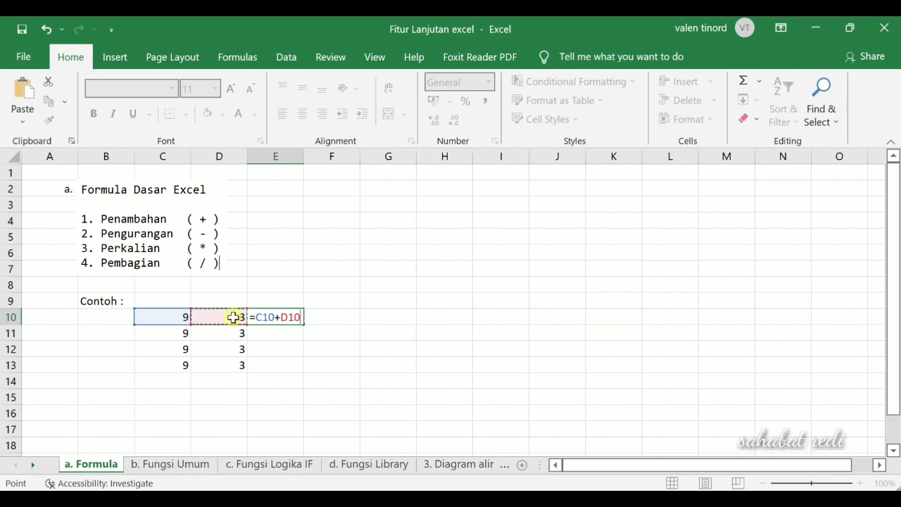
{"action": "key", "text": "Return"}
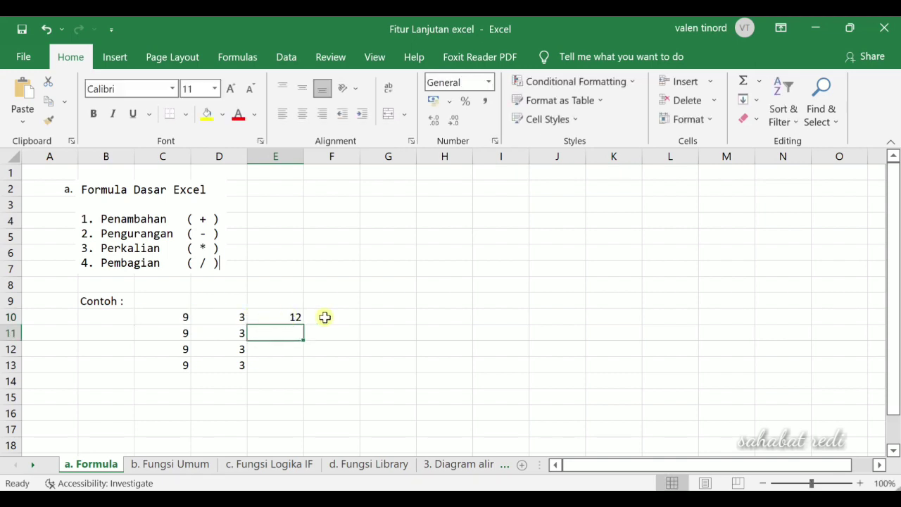
Enter a formula in E11 that subtracts the row's second number from the first, =C11-D11.
{"action": "left_click", "coordinate": [283, 318]}
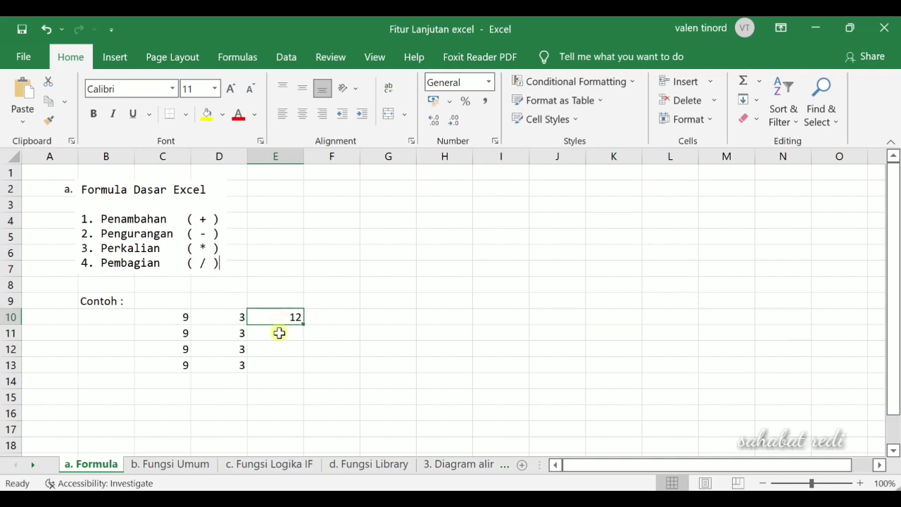
{"action": "left_click", "coordinate": [280, 333]}
{"action": "left_click", "coordinate": [177, 333]}
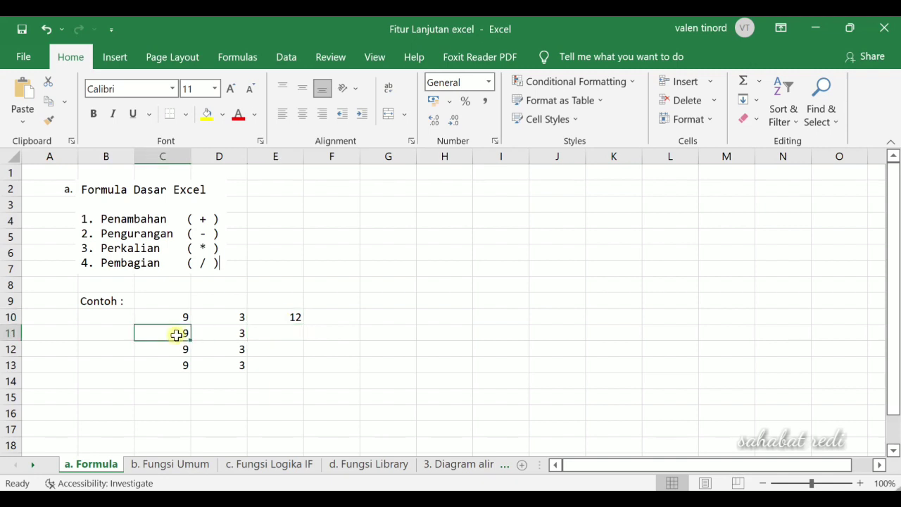
{"action": "left_click", "coordinate": [211, 333]}
{"action": "left_click", "coordinate": [282, 332]}
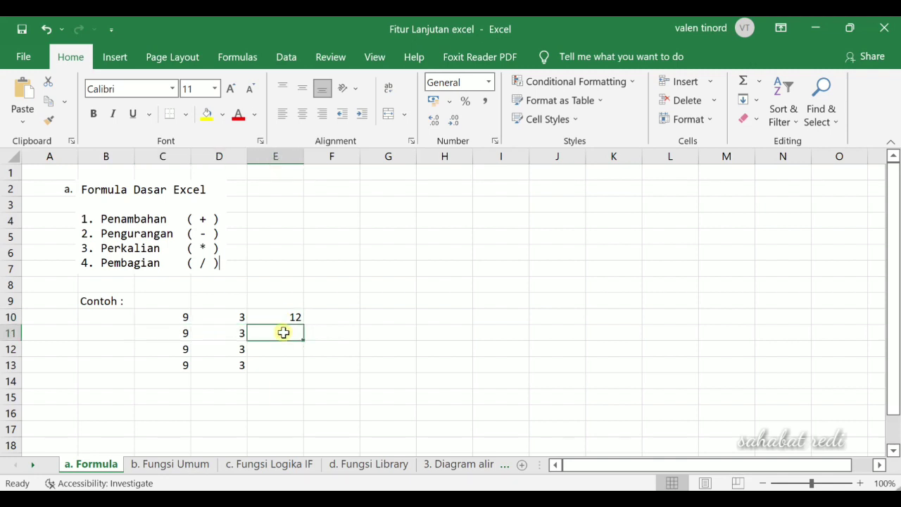
{"action": "type", "text": "="}
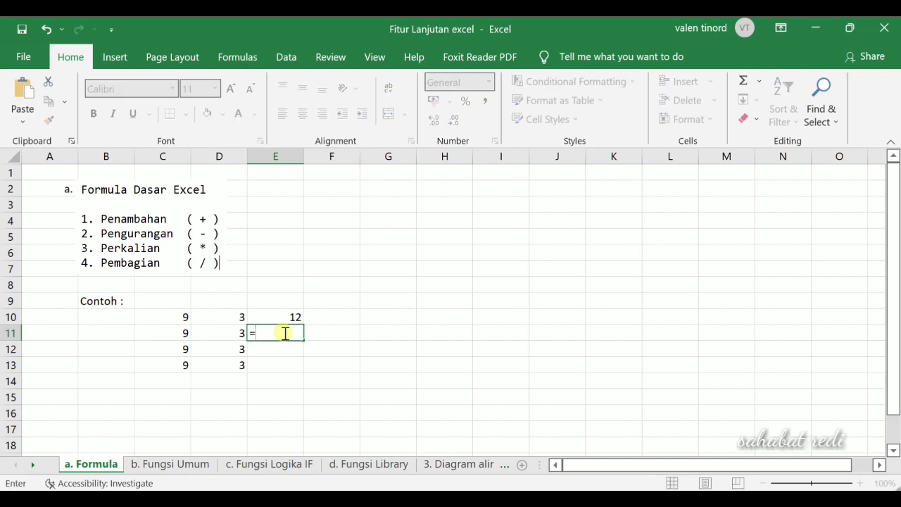
{"action": "left_click", "coordinate": [180, 333]}
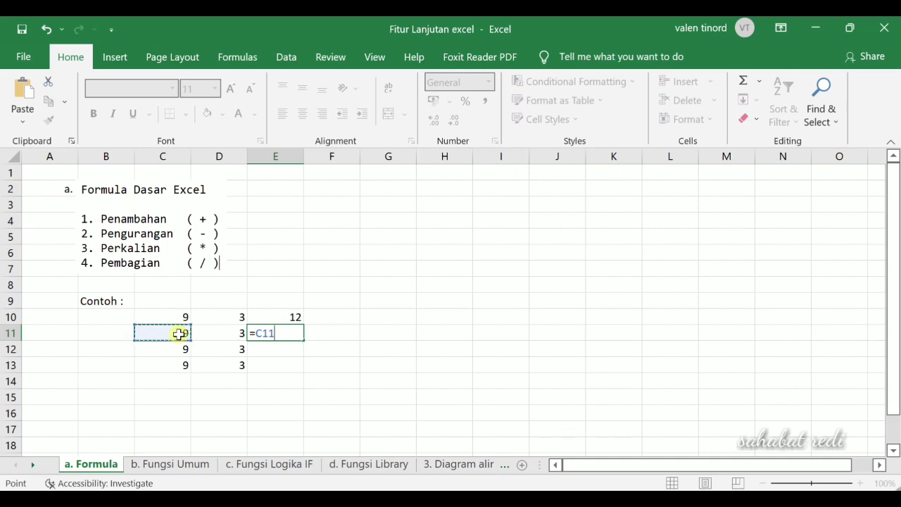
{"action": "type", "text": "_"}
{"action": "key", "text": "BackSpace"}
{"action": "type", "text": "-"}
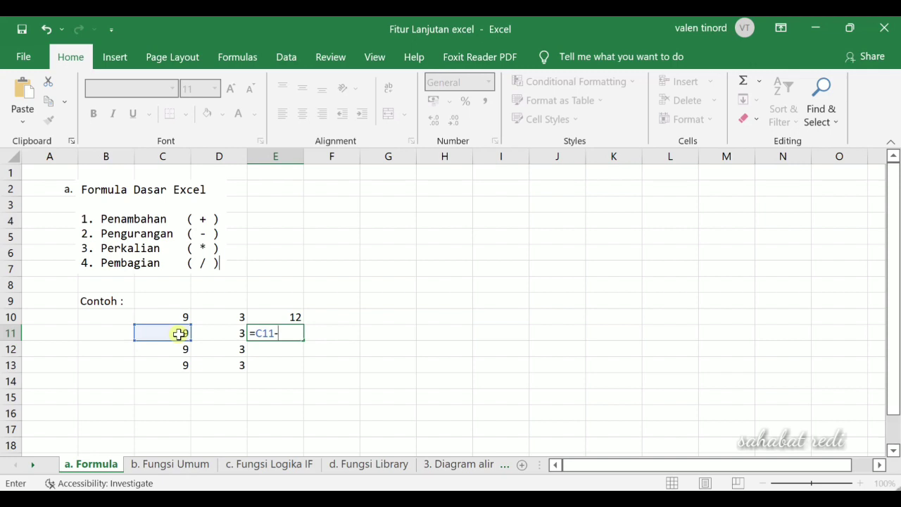
{"action": "left_click", "coordinate": [216, 333]}
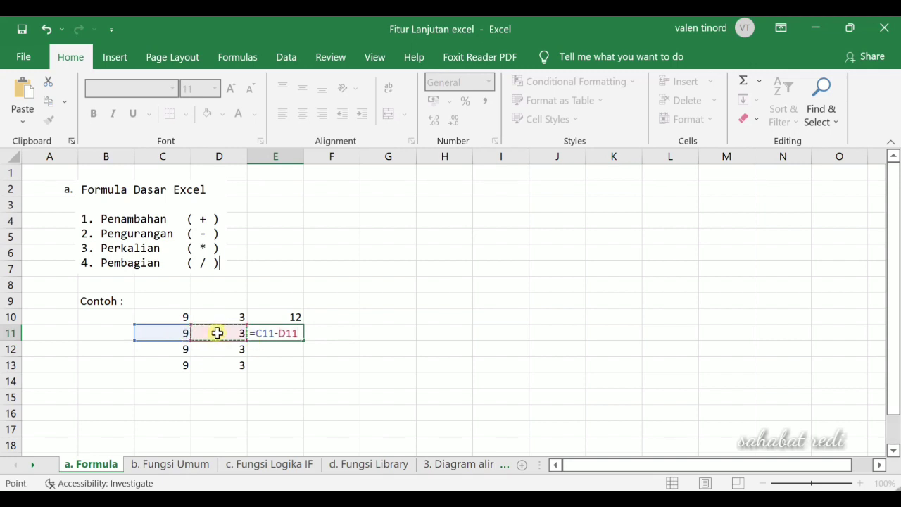
{"action": "key", "text": "Return"}
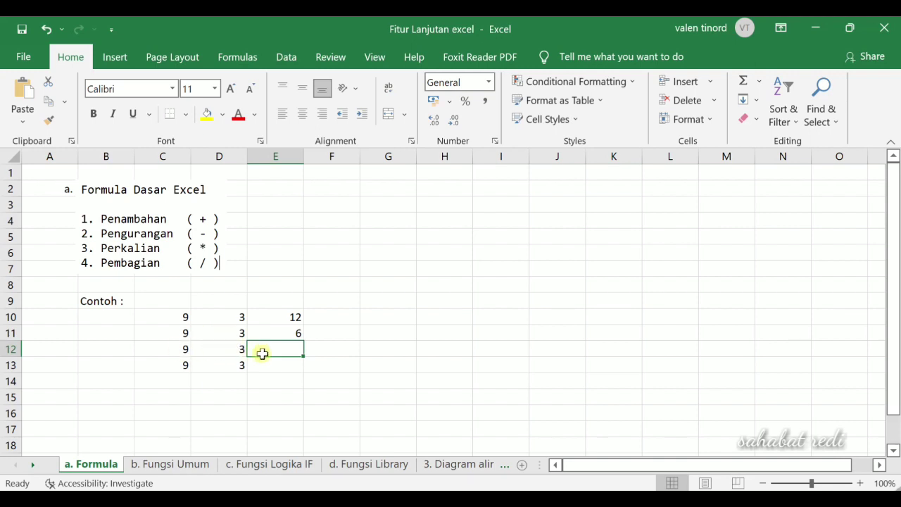
Enter a formula in E12 that multiplies the row's two numbers, =C12*D12.
{"action": "type", "text": "="}
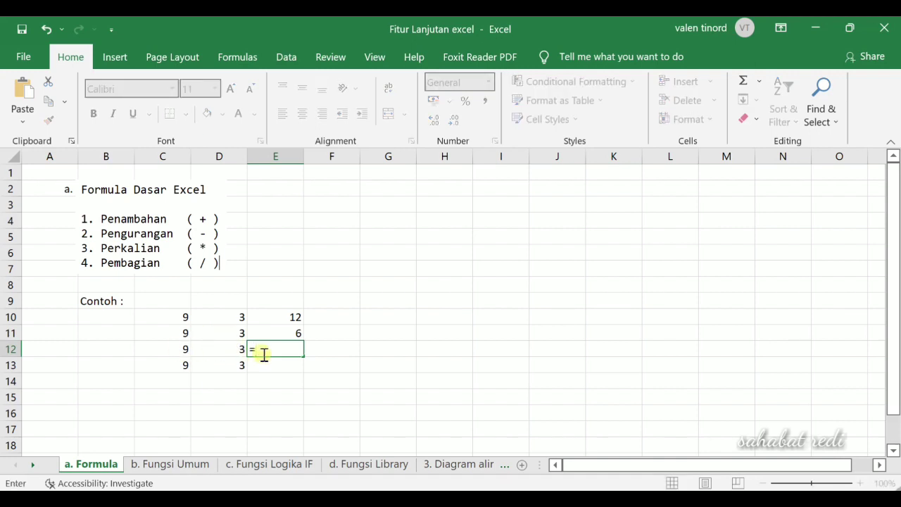
{"action": "left_click", "coordinate": [178, 345]}
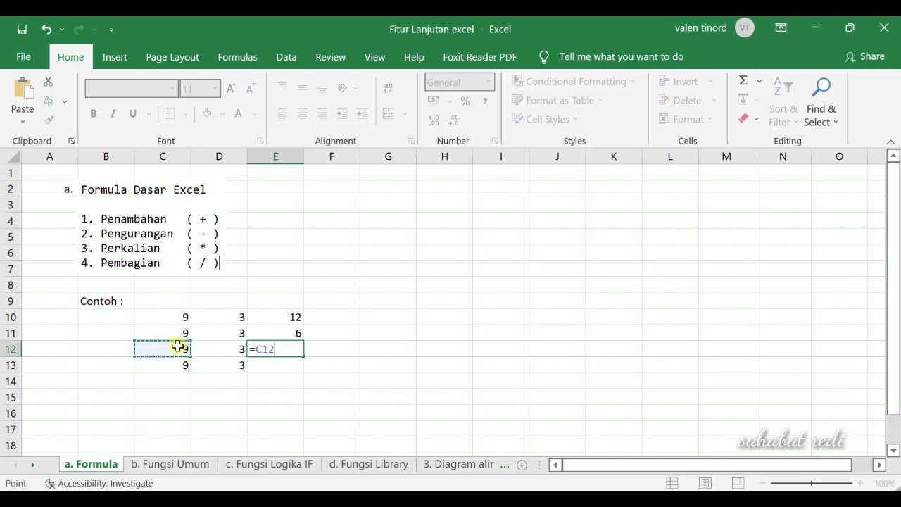
{"action": "type", "text": "*"}
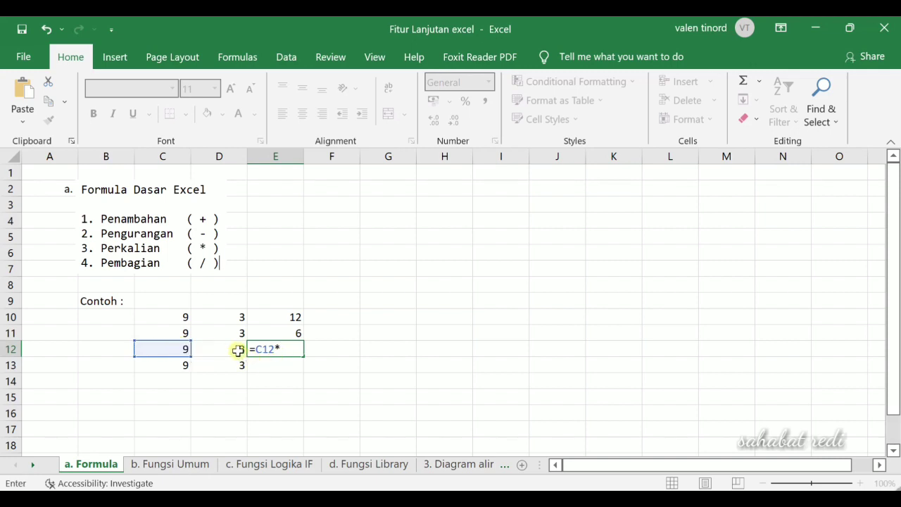
{"action": "left_click", "coordinate": [238, 350]}
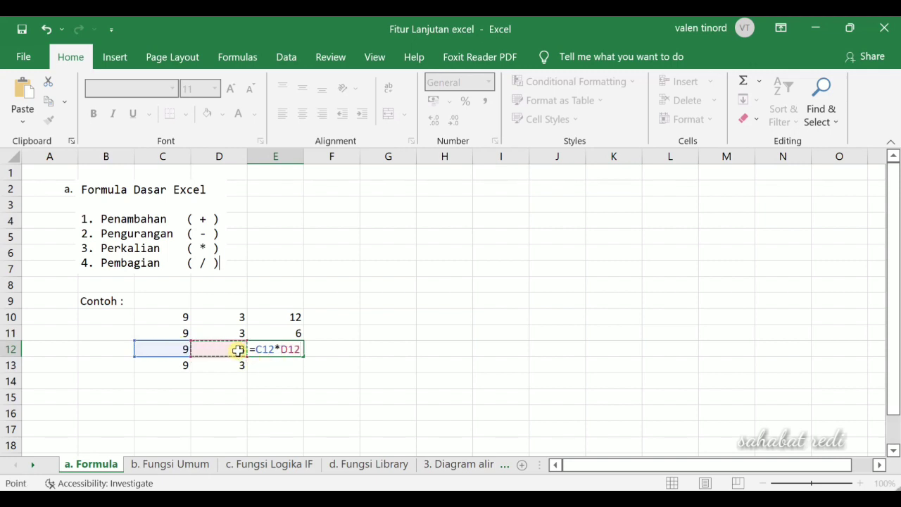
{"action": "key", "text": "Return"}
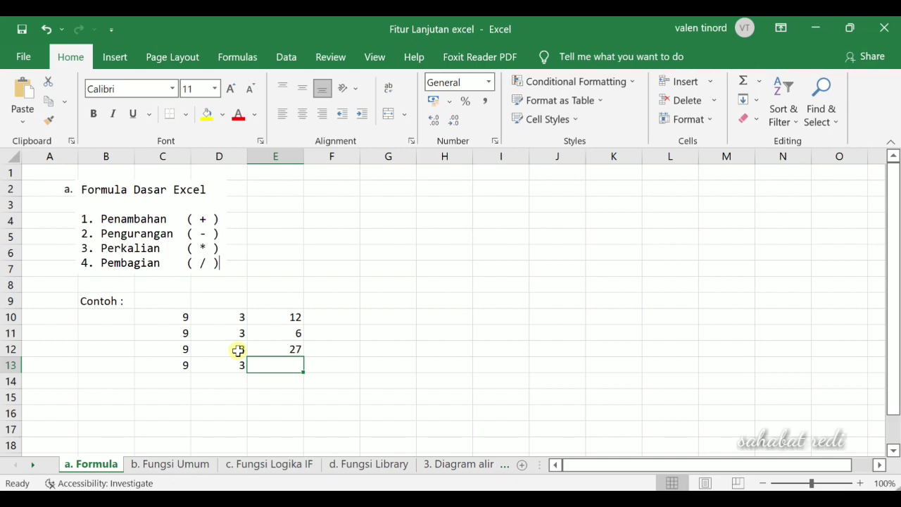
Enter a formula in E13 that divides the row's first number by the second, =C13/D13.
{"action": "type", "text": "="}
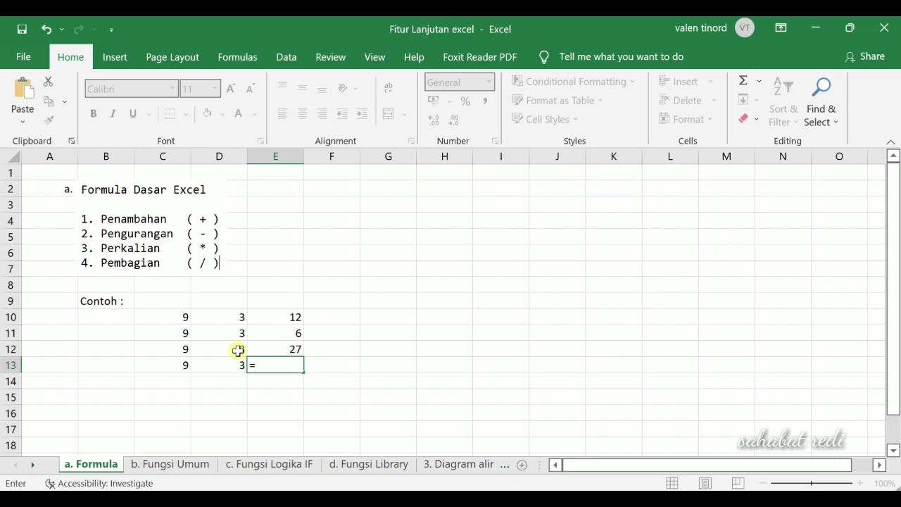
{"action": "left_click", "coordinate": [172, 365]}
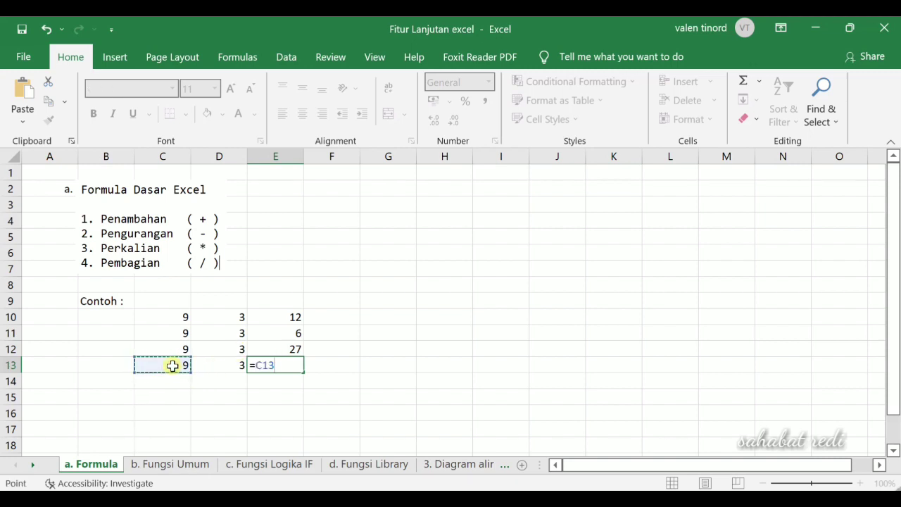
{"action": "type", "text": "/"}
{"action": "left_click", "coordinate": [220, 367]}
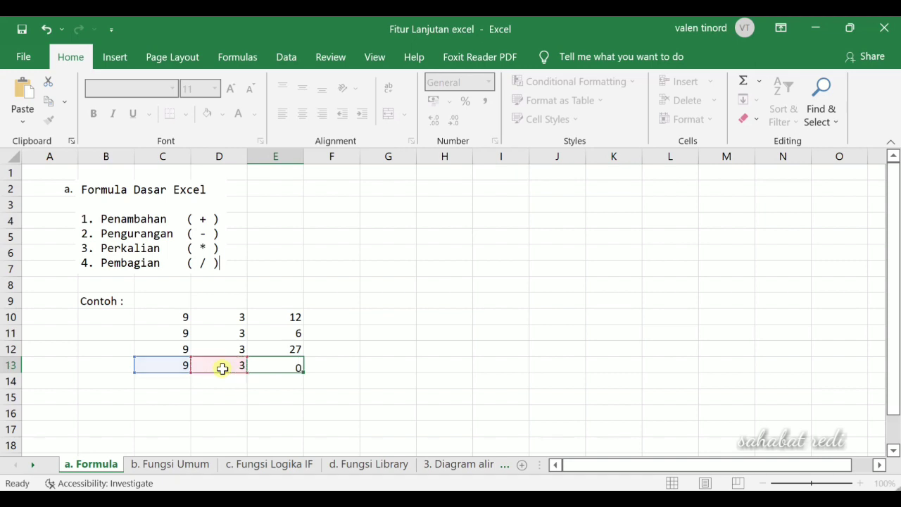
{"action": "key", "text": "Return"}
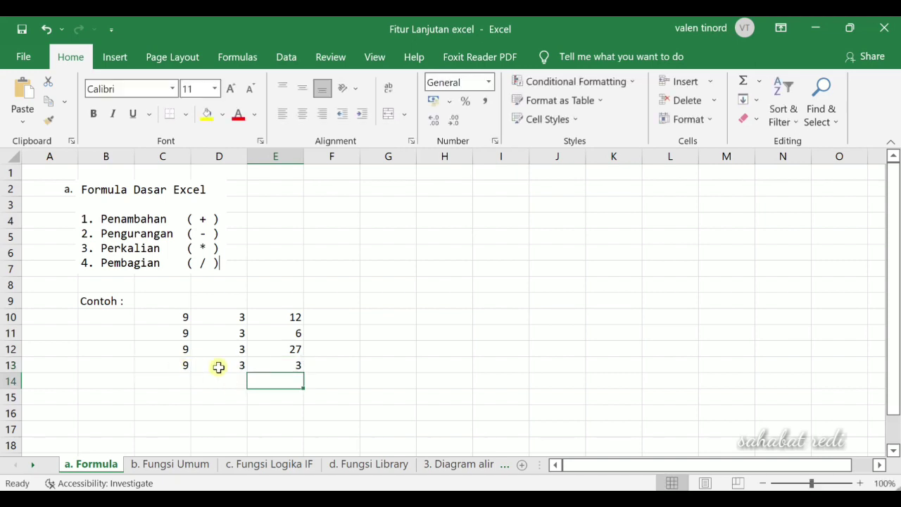
Add a fifth operation to the list, with "5. Perpangkatan" in B8 and the ^ symbol in D8.
{"action": "left_click", "coordinate": [102, 282]}
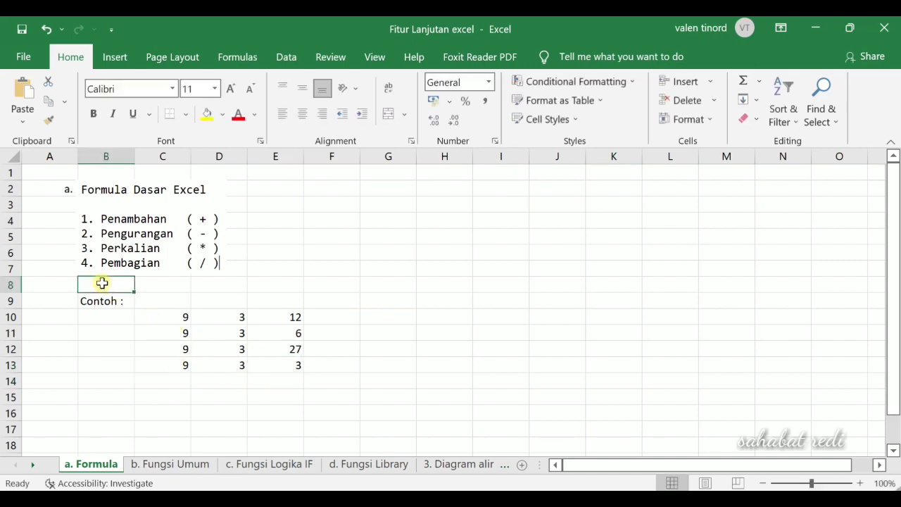
{"action": "type", "text": "5"}
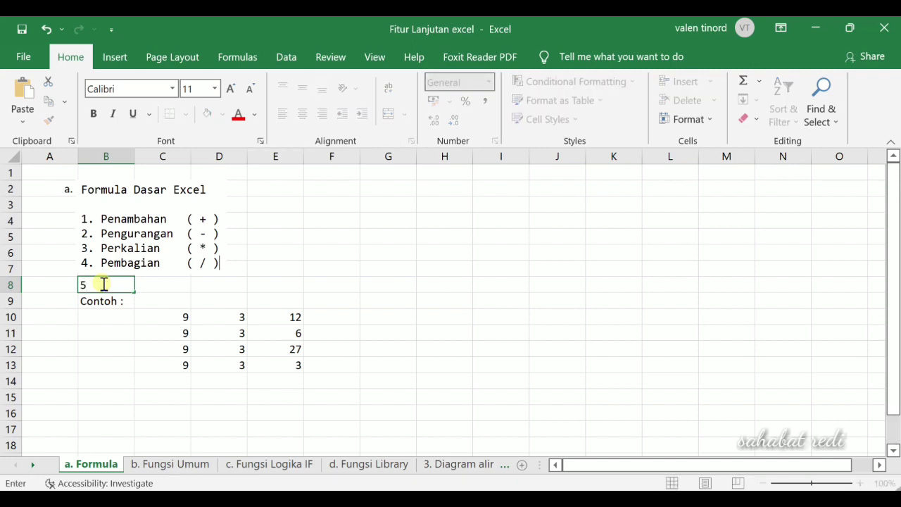
{"action": "type", "text": ". Perpangkatan"}
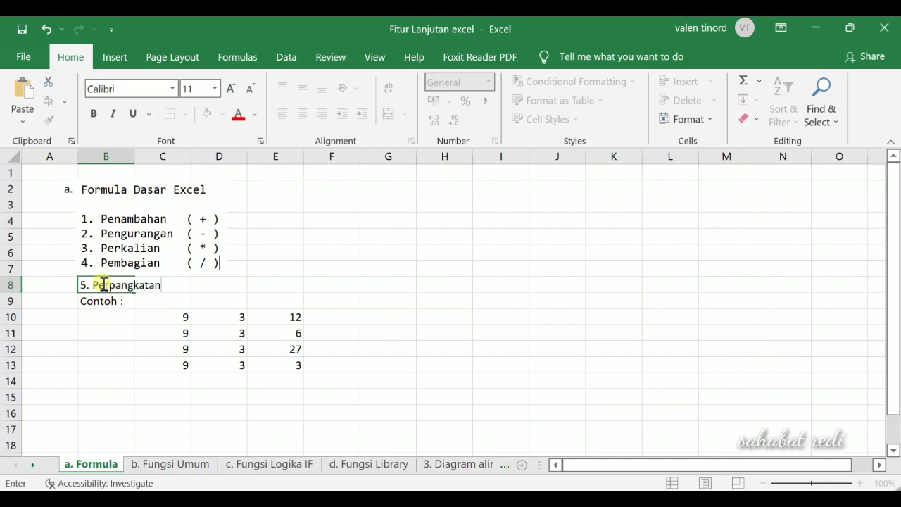
{"action": "left_click", "coordinate": [211, 284]}
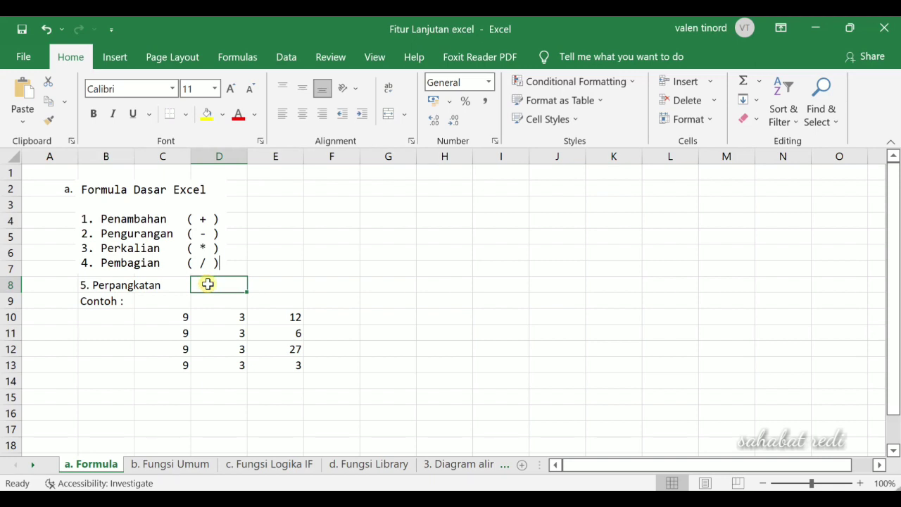
{"action": "type", "text": "^"}
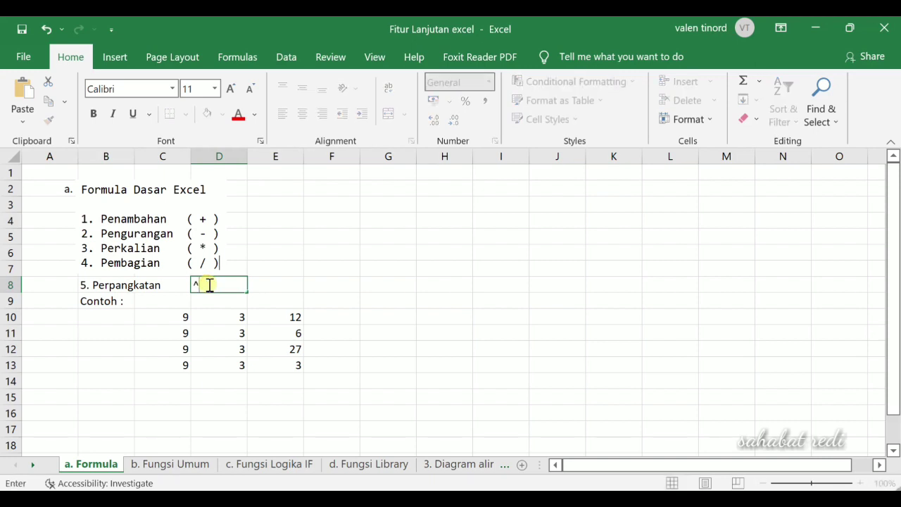
{"action": "left_click", "coordinate": [244, 387]}
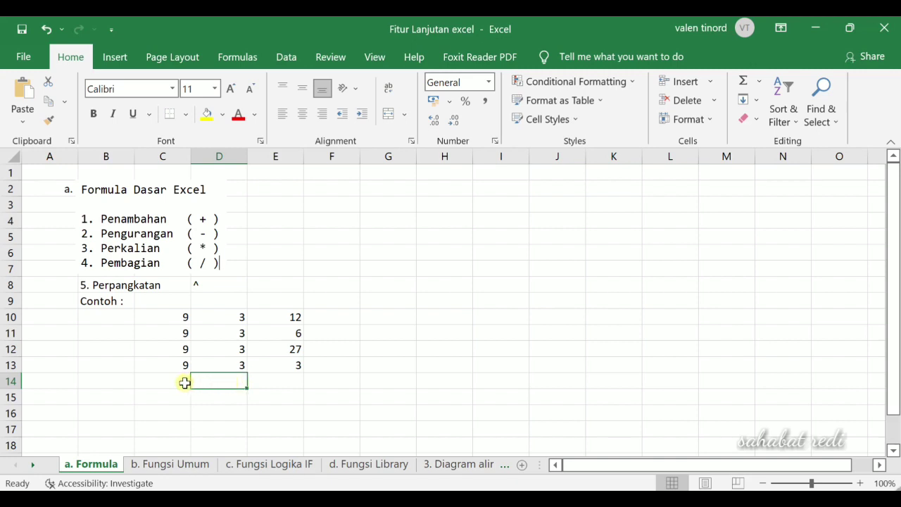
Enter the exponentiation example's numbers below the others, 3 in C14 and 2 in D14.
{"action": "left_click", "coordinate": [184, 382]}
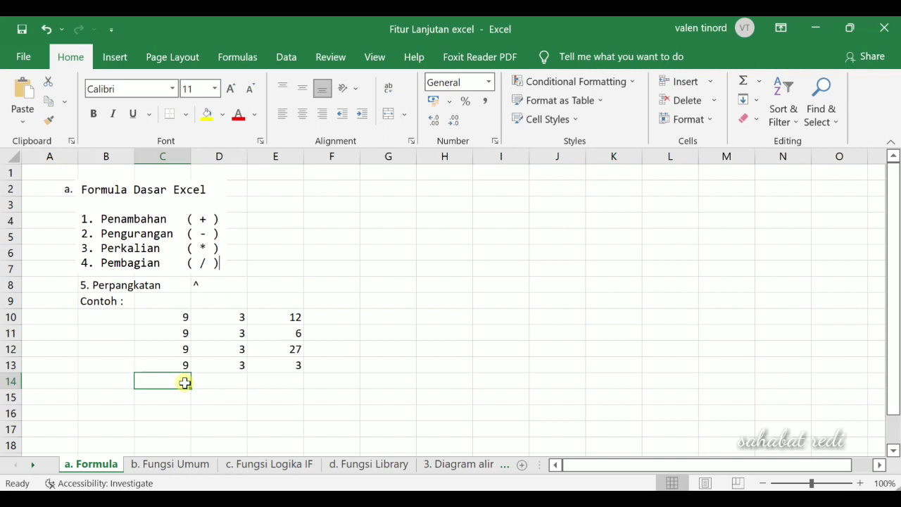
{"action": "type", "text": "3"}
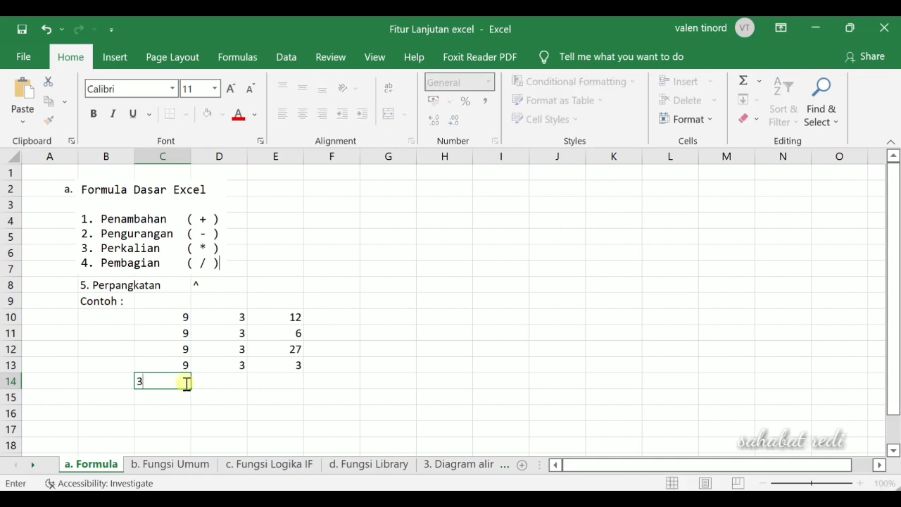
{"action": "left_click", "coordinate": [215, 380]}
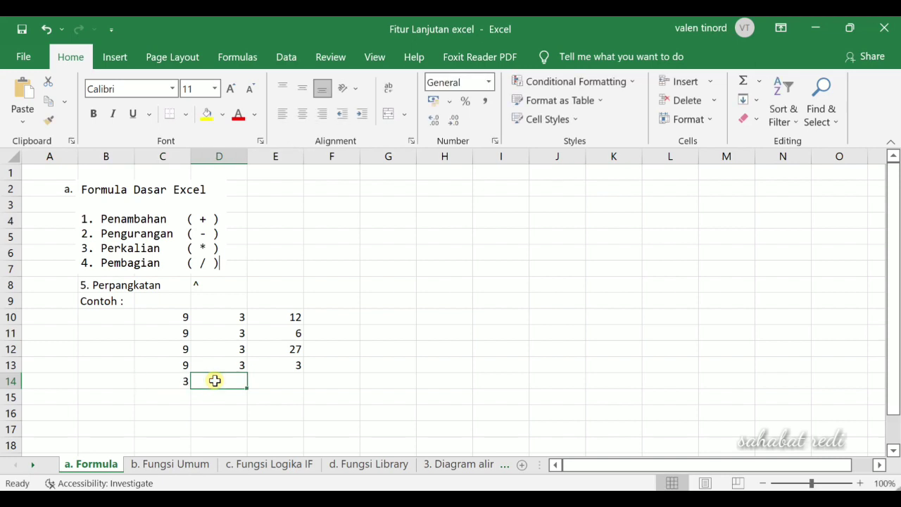
{"action": "type", "text": "2"}
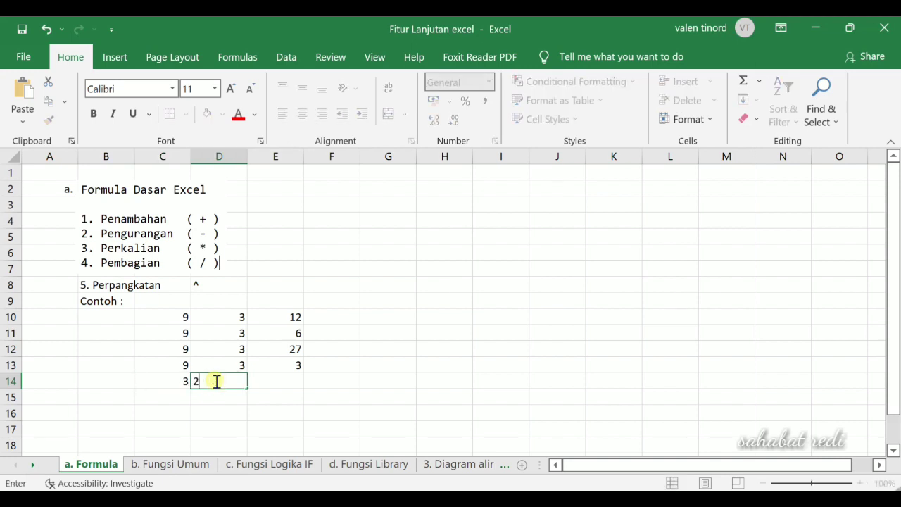
{"action": "left_click", "coordinate": [279, 381]}
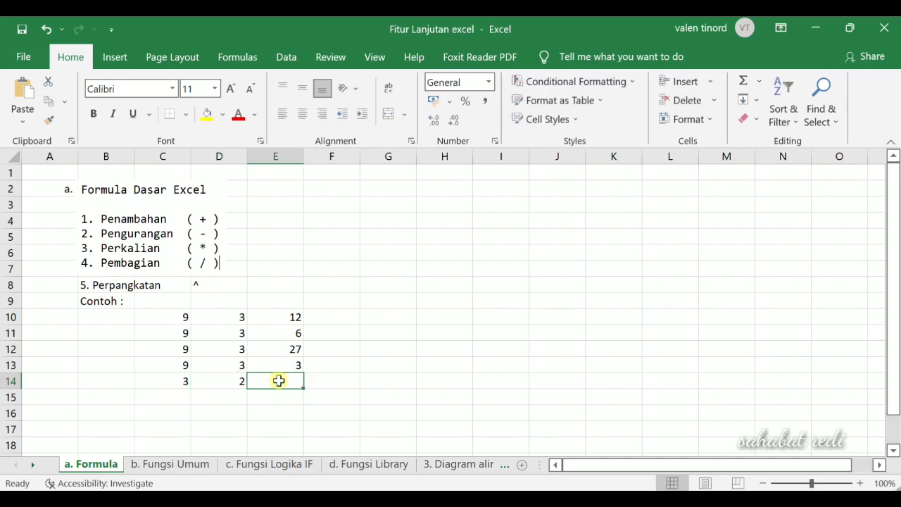
Enter a formula in E14 that raises the row's first number to the power of the second, =C14^D14.
{"action": "type", "text": "="}
{"action": "left_click", "coordinate": [179, 381]}
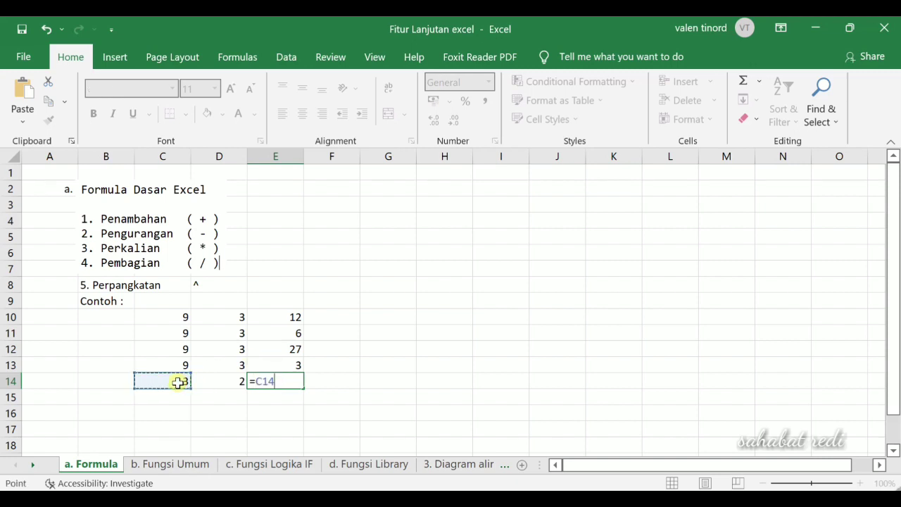
{"action": "type", "text": "^"}
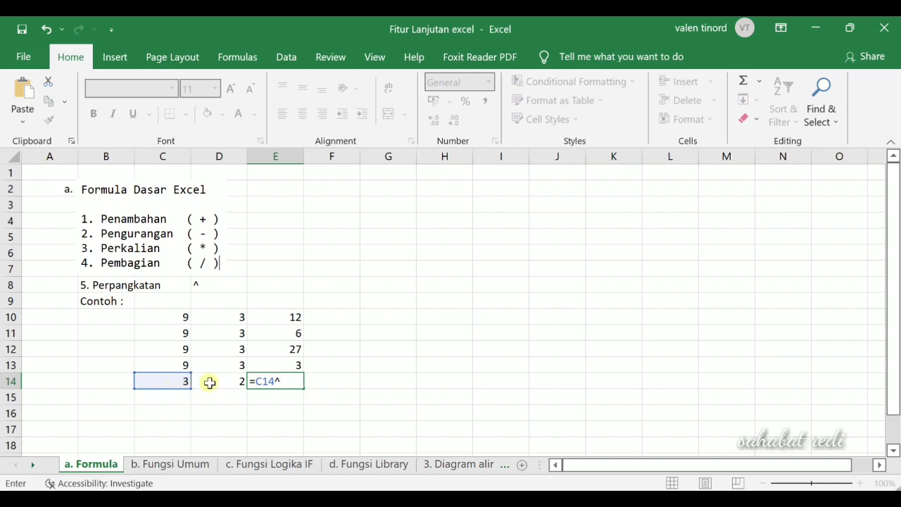
{"action": "left_click", "coordinate": [210, 382]}
{"action": "key", "text": "Return"}
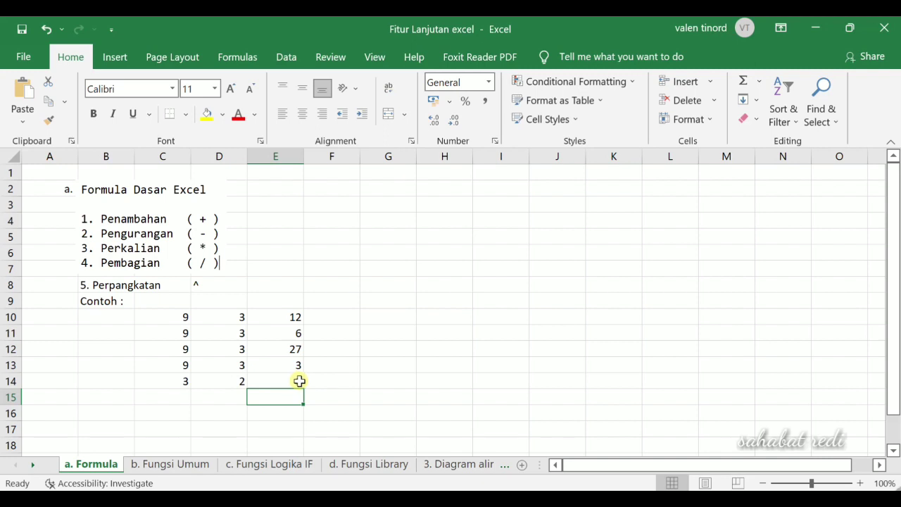
{"action": "left_click", "coordinate": [172, 465]}
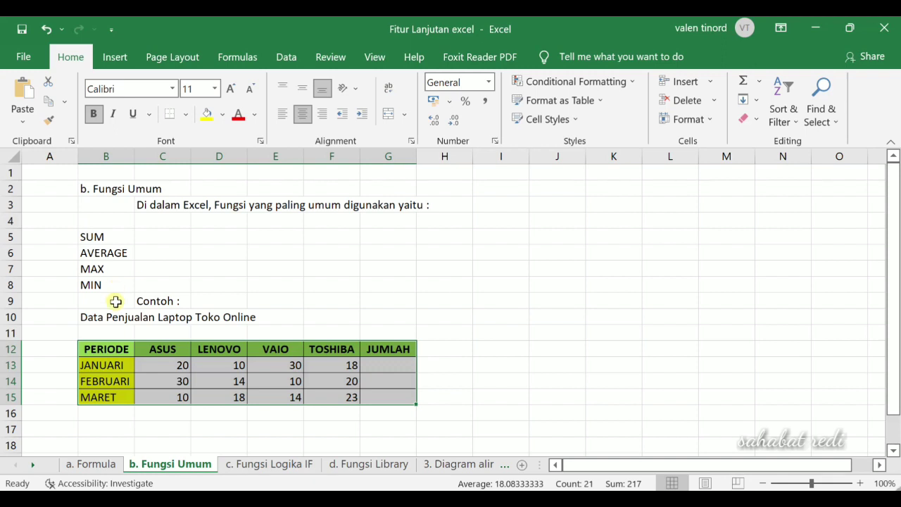
{"action": "left_click", "coordinate": [384, 368]}
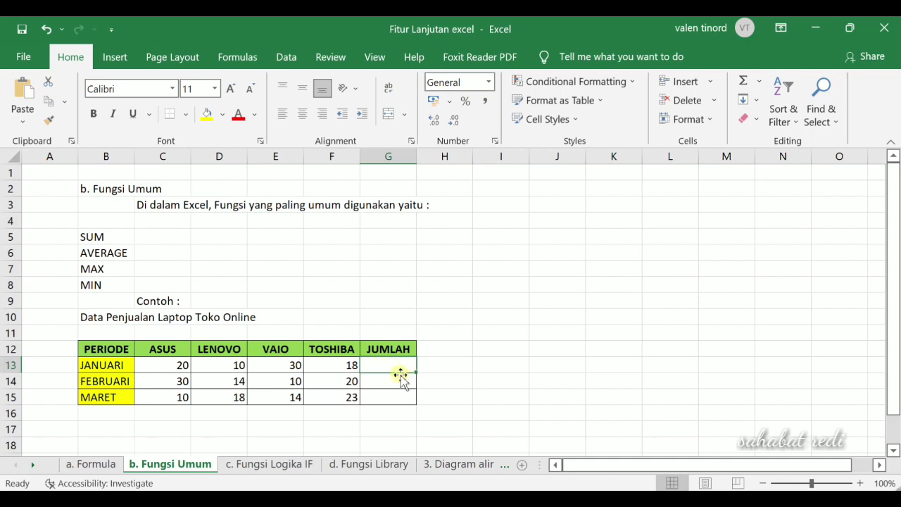
{"action": "left_click", "coordinate": [115, 243]}
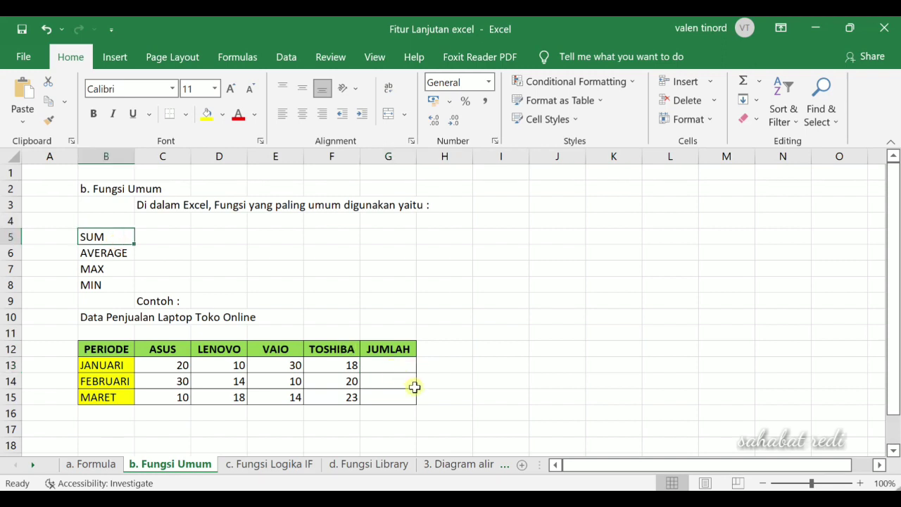
{"action": "left_click", "coordinate": [392, 367]}
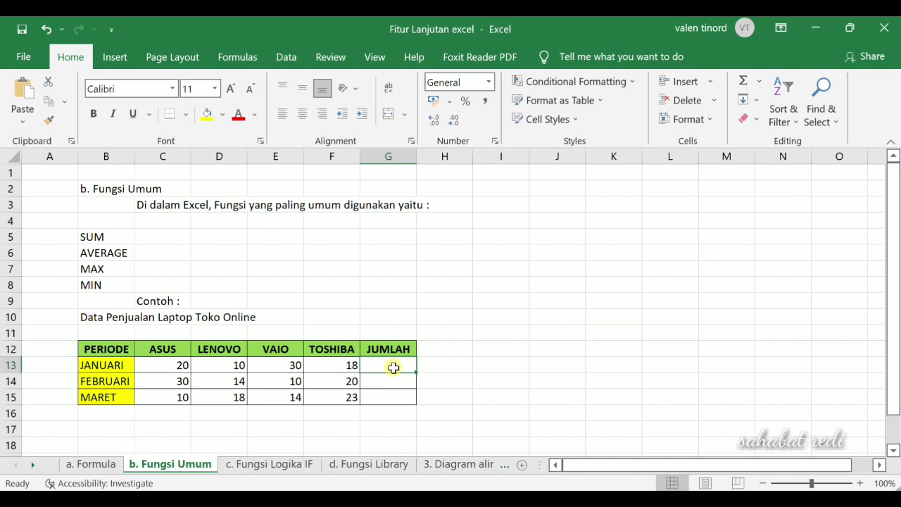
{"action": "type", "text": "=sum"}
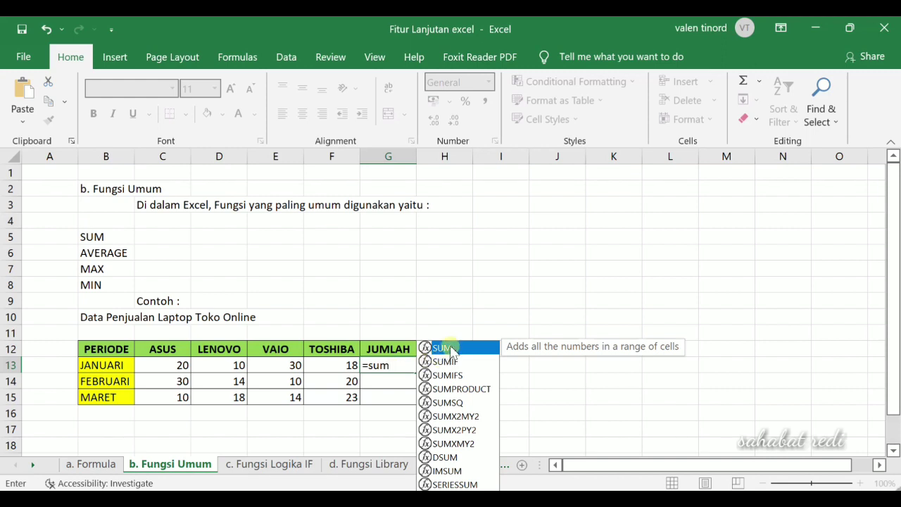
{"action": "left_click", "coordinate": [393, 365]}
{"action": "left_click", "coordinate": [392, 365]}
{"action": "key", "text": "BackSpace"}
{"action": "key", "text": "BackSpace"}
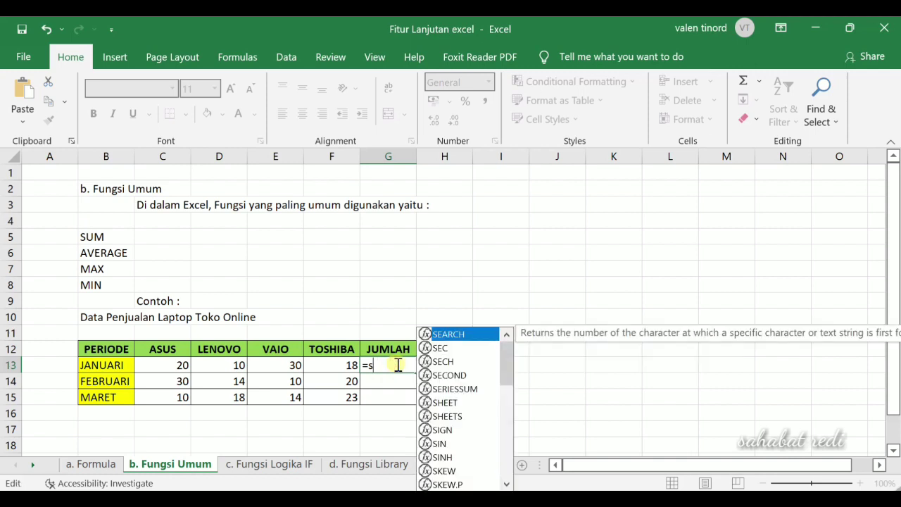
{"action": "key", "text": "BackSpace"}
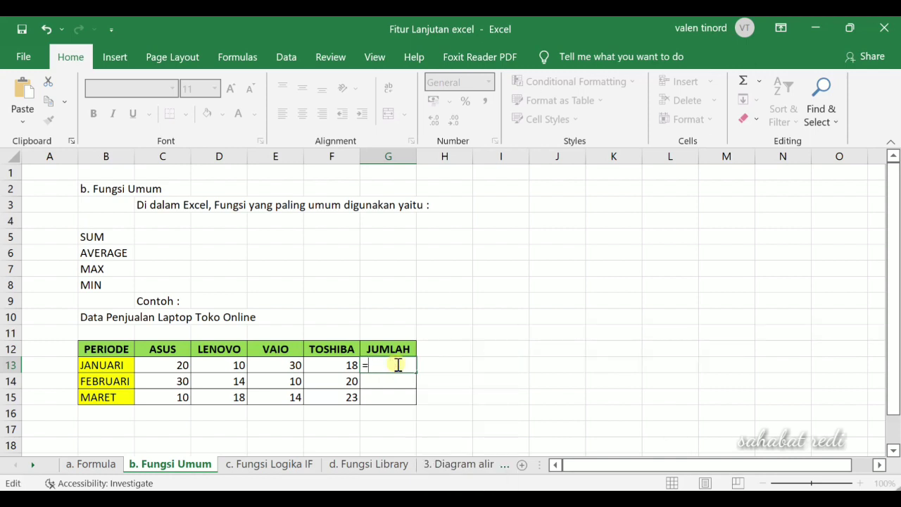
{"action": "type", "text": "SUM"}
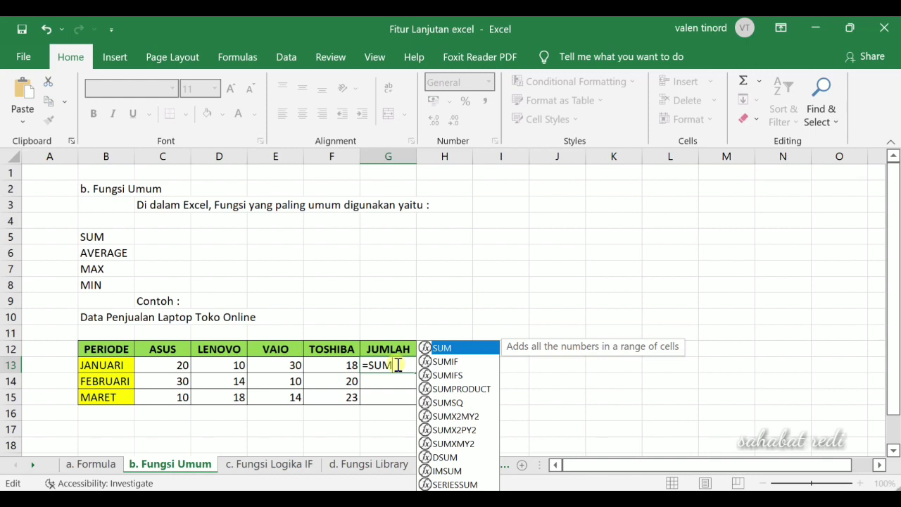
{"action": "type", "text": "("}
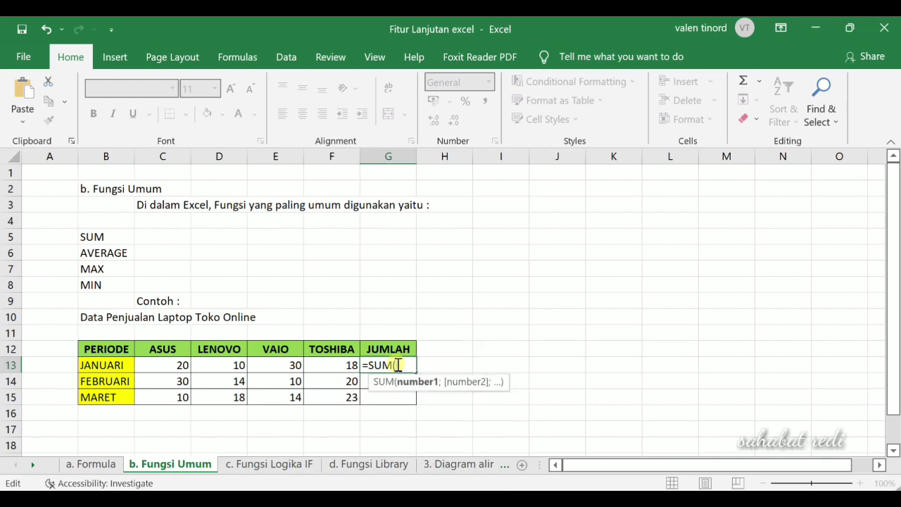
{"action": "left_click_drag", "start_coordinate": [164, 364], "coordinate": [323, 367]}
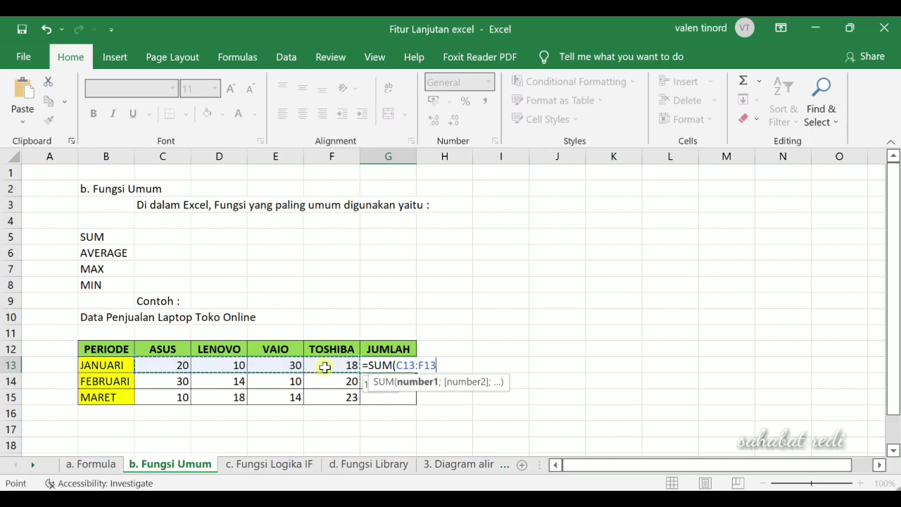
{"action": "type", "text": ")"}
{"action": "key", "text": "Return"}
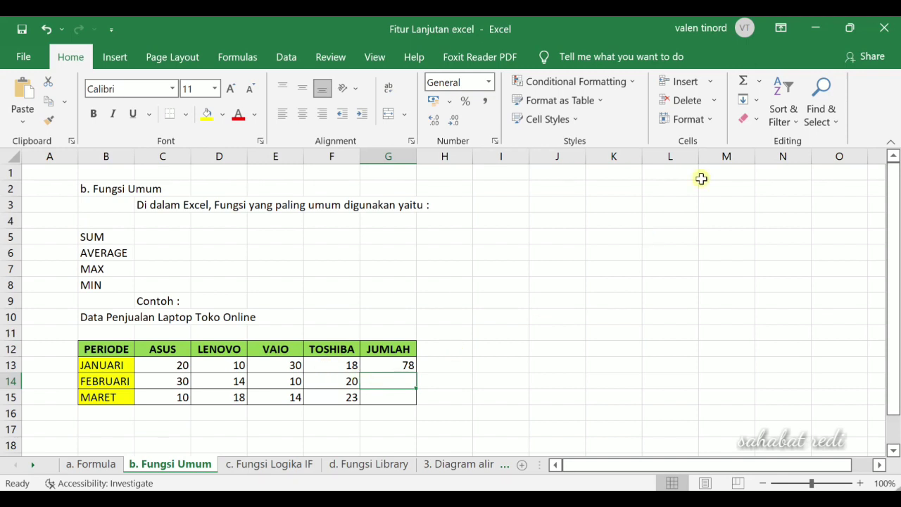
Use AutoSum to total February's sales in G14 over C14:F14 and March's sales in G15 over C15:F15.
{"action": "left_click", "coordinate": [759, 83]}
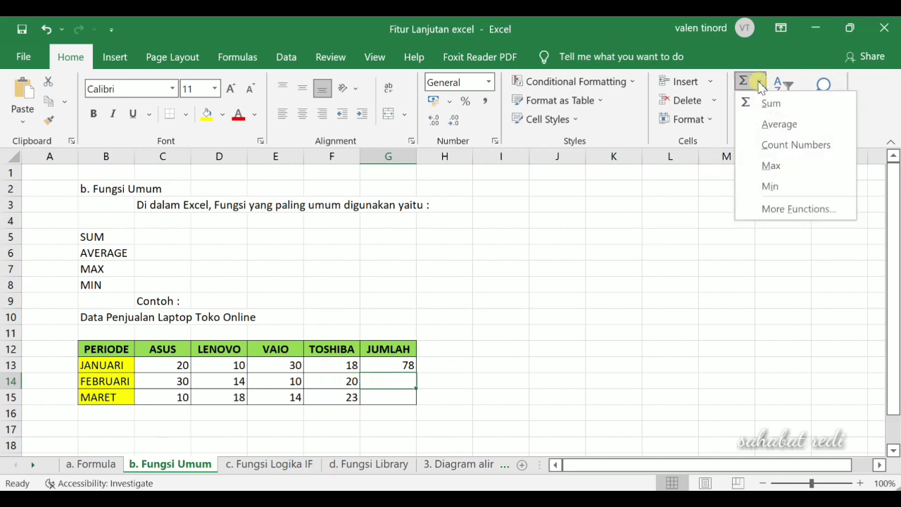
{"action": "left_click", "coordinate": [771, 105]}
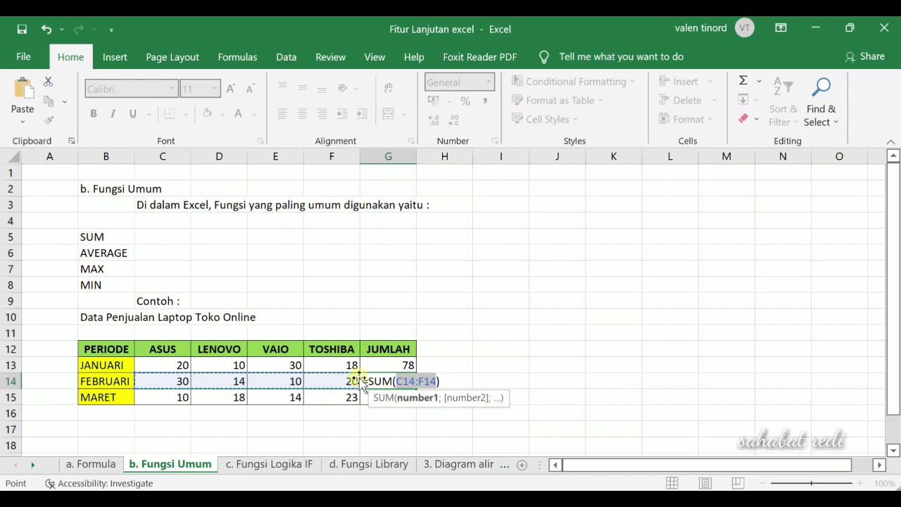
{"action": "key", "text": "Return"}
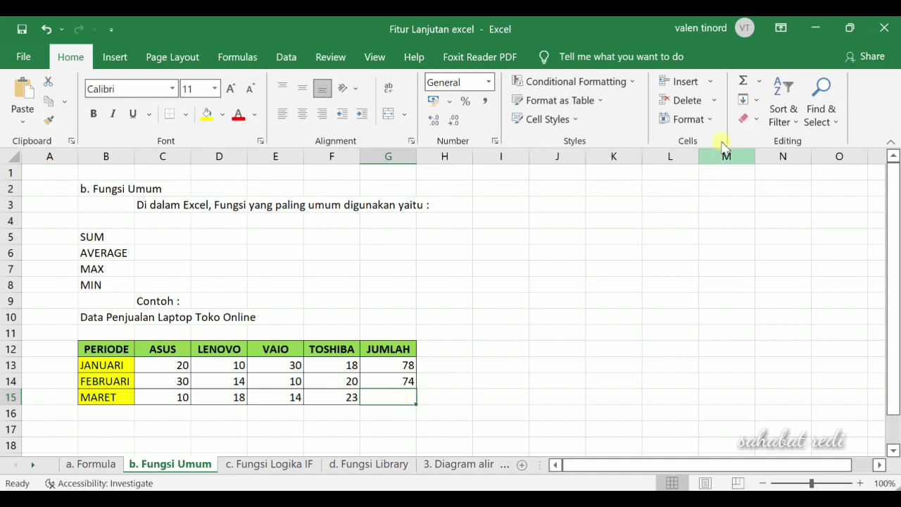
{"action": "left_click", "coordinate": [760, 83]}
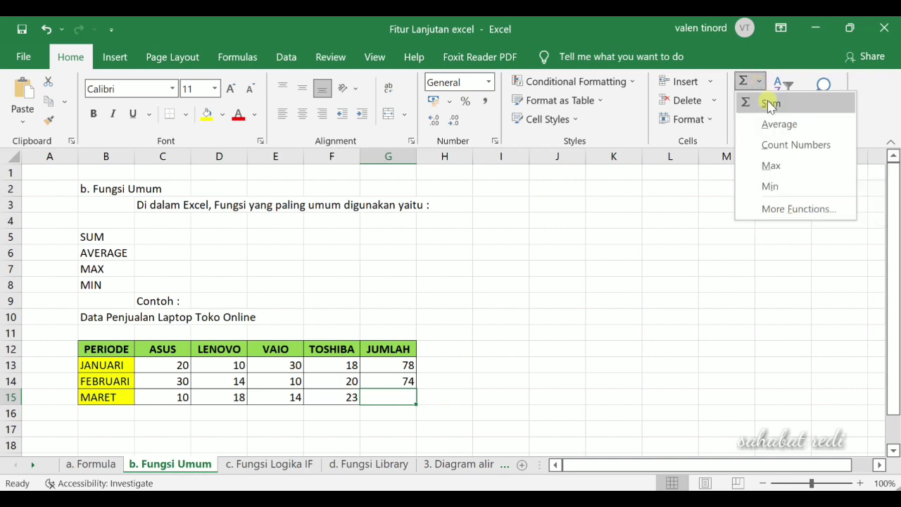
{"action": "left_click", "coordinate": [770, 104]}
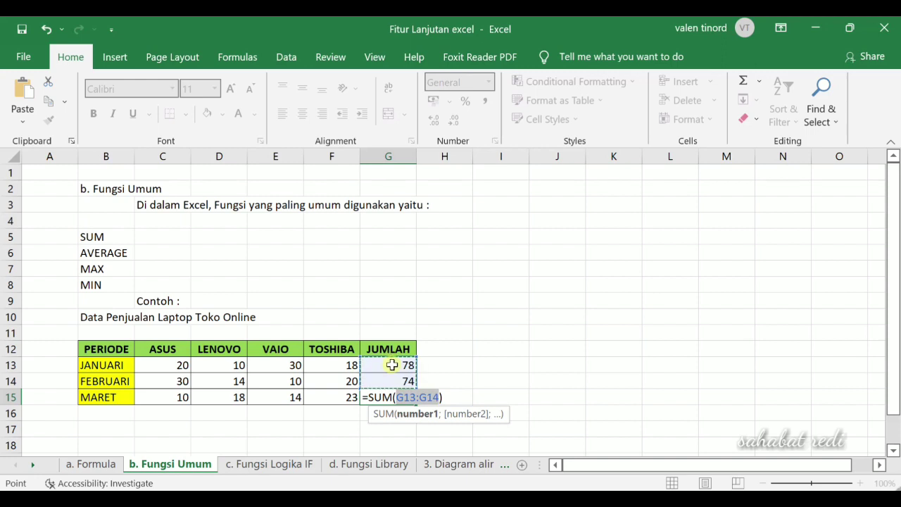
{"action": "left_click_drag", "start_coordinate": [150, 399], "coordinate": [330, 404]}
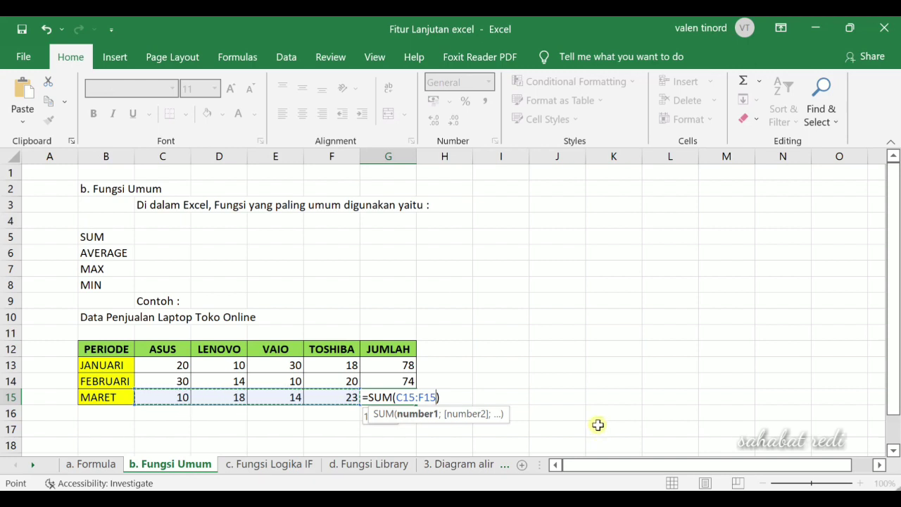
{"action": "key", "text": "Return"}
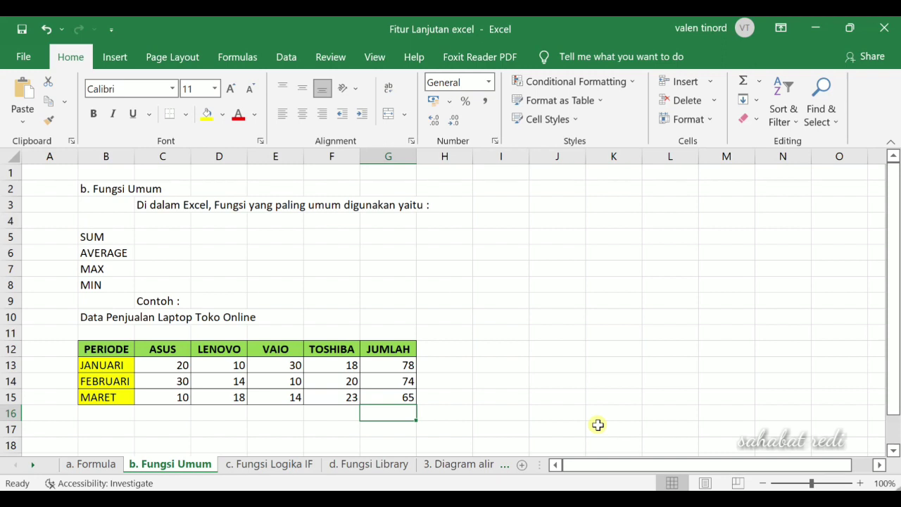
On the c. Fungsi Logika IF sheet, use AutoSum over C9:F9 in G9 and fill the total down to G11.
{"action": "left_click", "coordinate": [293, 466]}
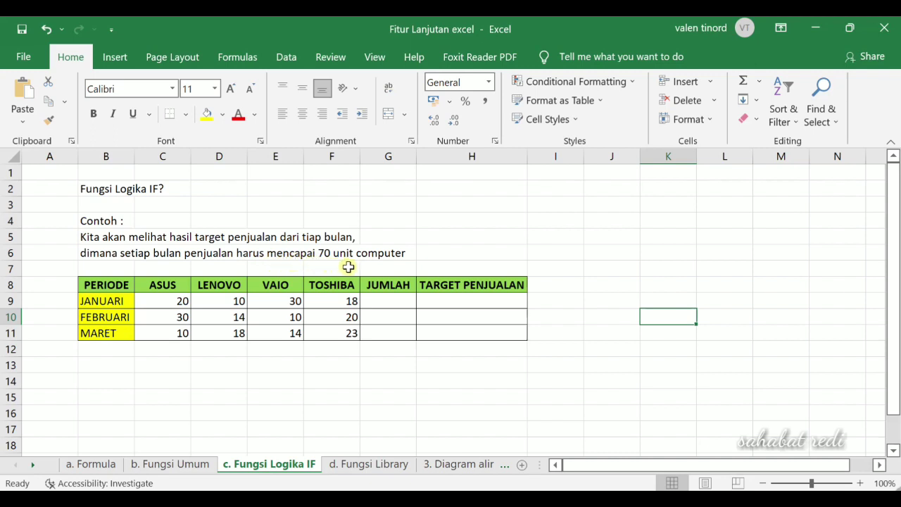
{"action": "left_click", "coordinate": [393, 301]}
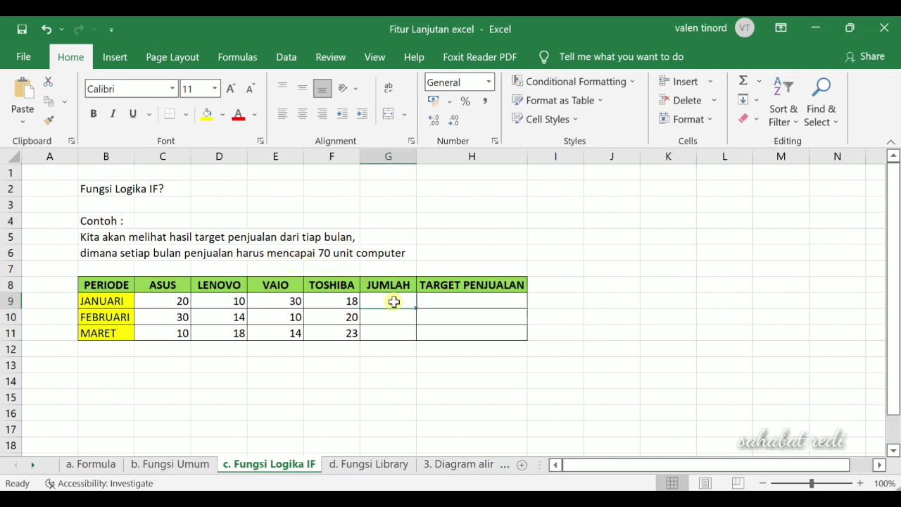
{"action": "left_click", "coordinate": [758, 82]}
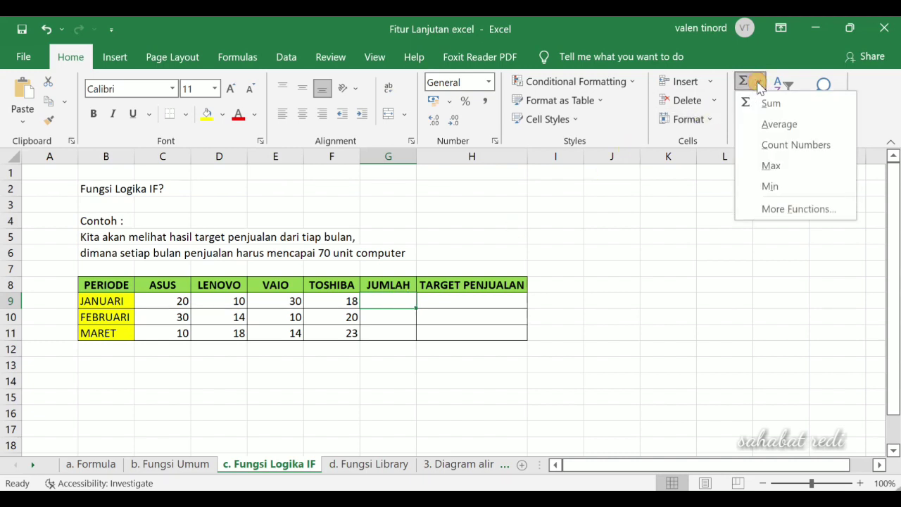
{"action": "left_click", "coordinate": [771, 103]}
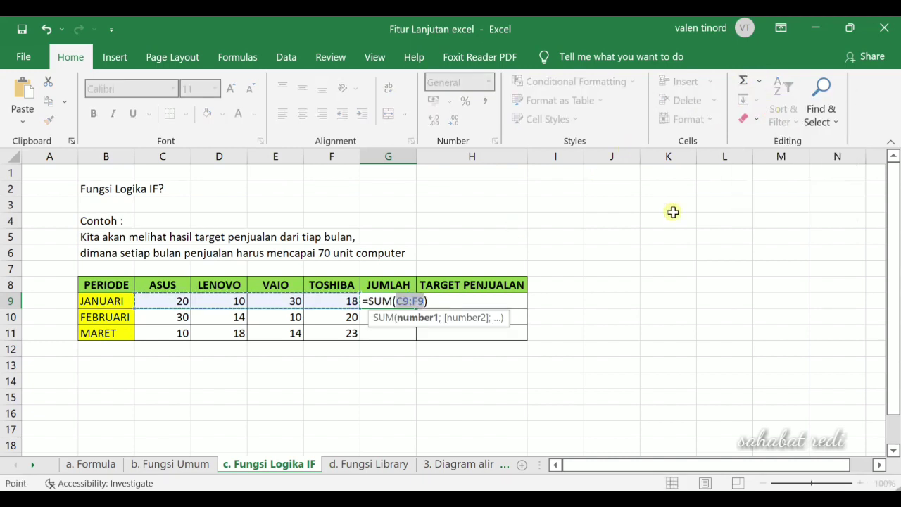
{"action": "key", "text": "Return"}
{"action": "left_click", "coordinate": [409, 299]}
{"action": "left_click_drag", "start_coordinate": [416, 308], "coordinate": [421, 335]}
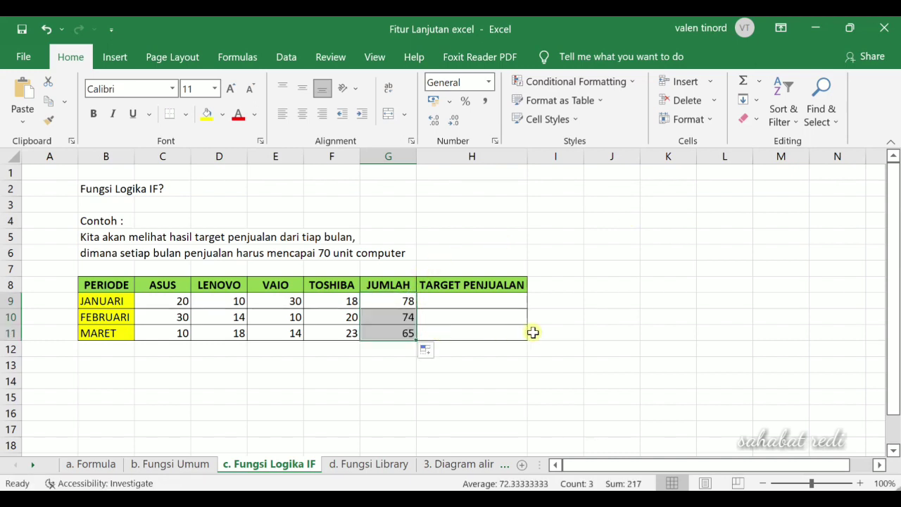
In the January TARGET PENJUALAN cell H9, begin an IF formula with the logical test G9>=70, followed by a semicolon separator.
{"action": "left_click", "coordinate": [495, 301]}
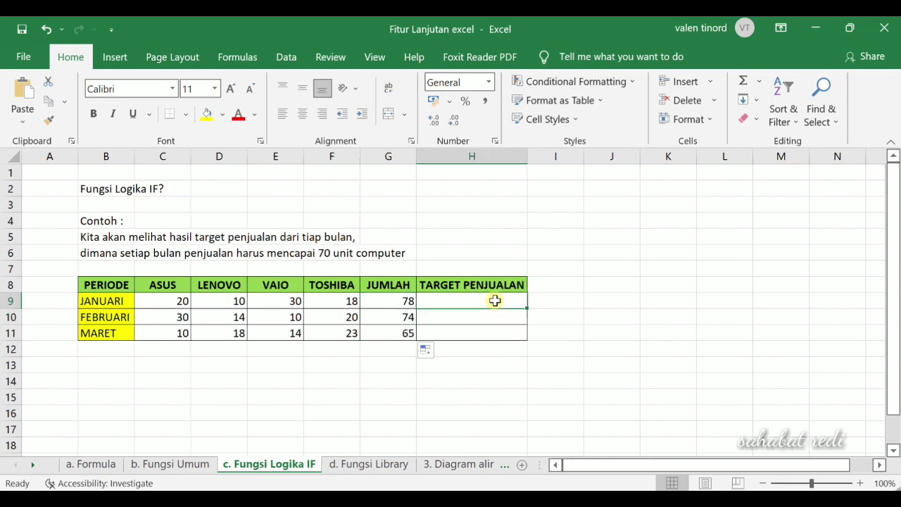
{"action": "type", "text": "="}
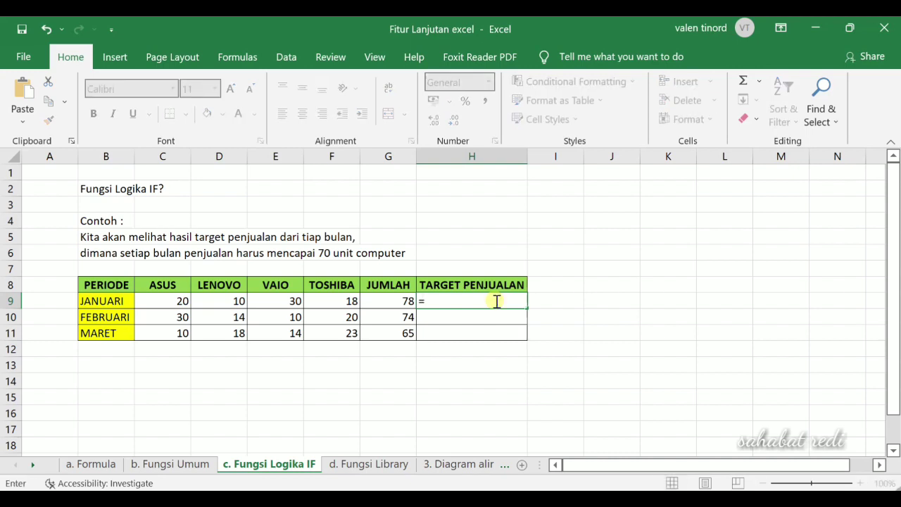
{"action": "key", "text": "Caps_Lock"}
{"action": "type", "text": "IF"}
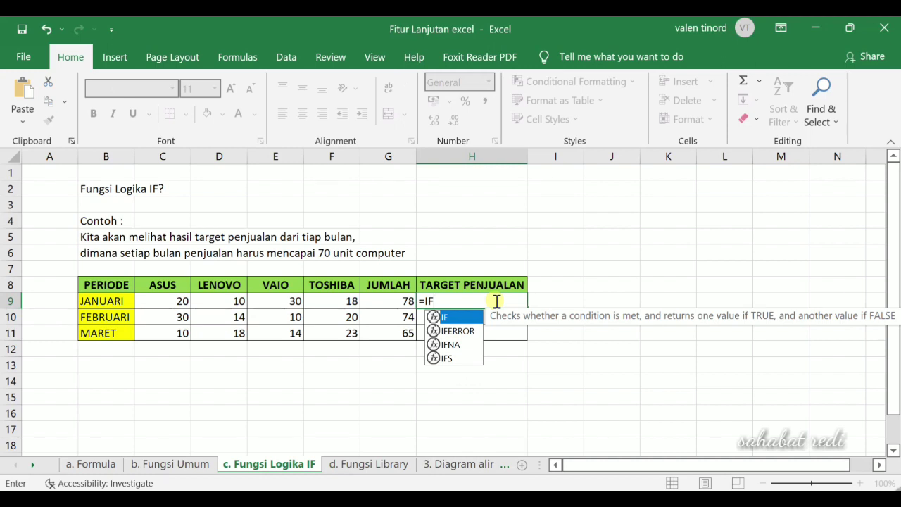
{"action": "type", "text": "("}
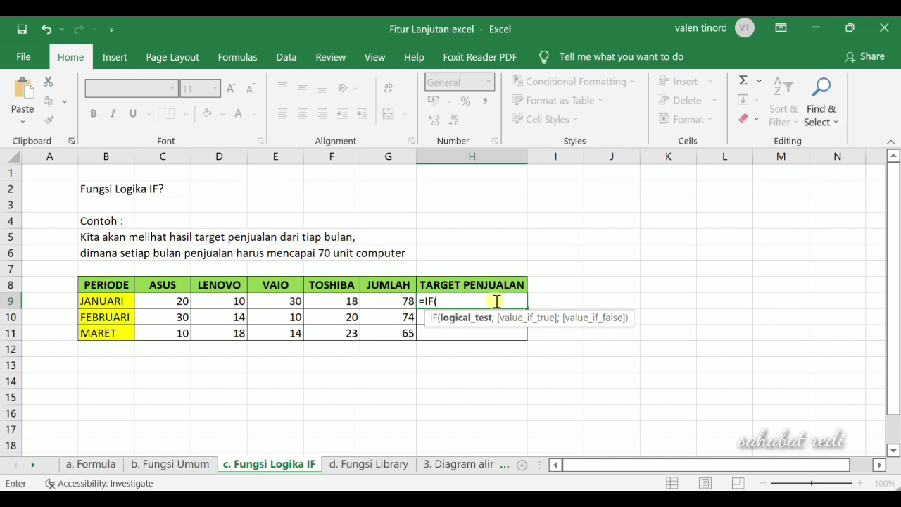
{"action": "left_click", "coordinate": [393, 300]}
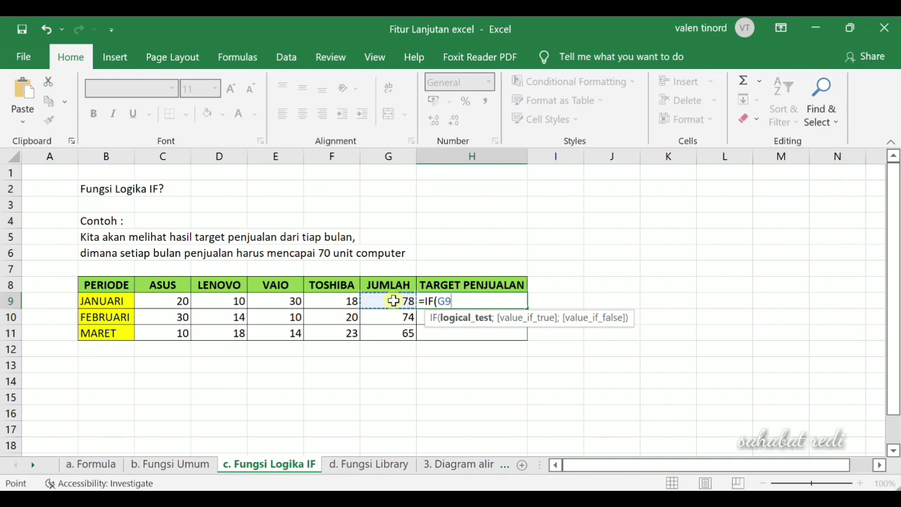
{"action": "type", "text": ">=70"}
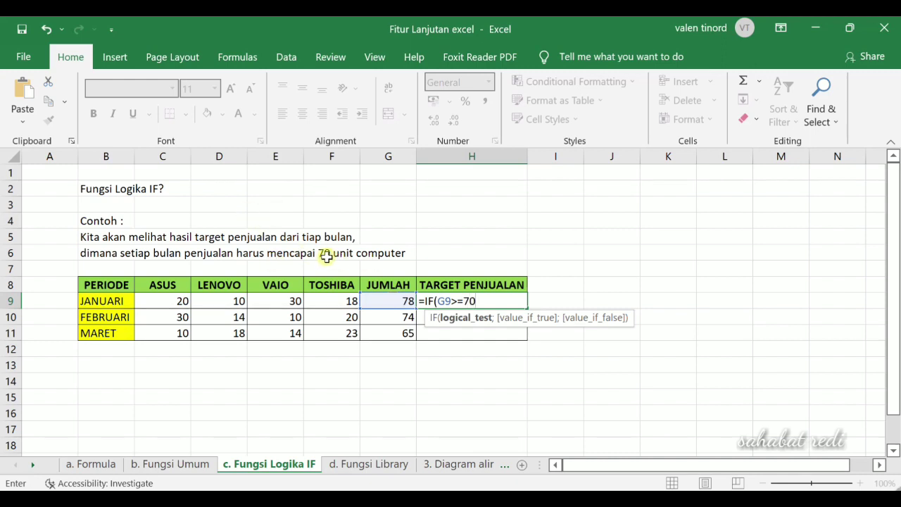
{"action": "type", "text": ","}
{"action": "type", "text": ";"}
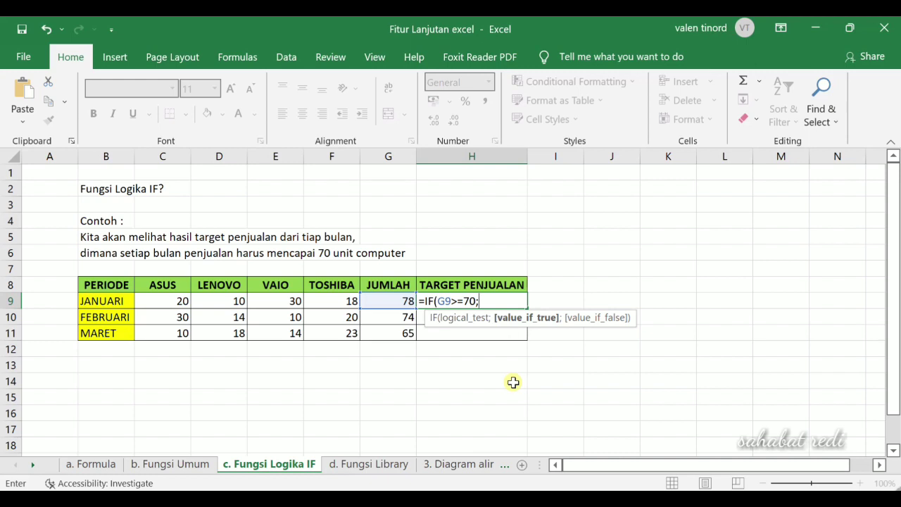
Complete H9 with "TERCAPAI" if true and "TIDAK TERCAPAI" if false, and fill the formula down to H11.
{"action": "type", "text": "\"TERCAPA"}
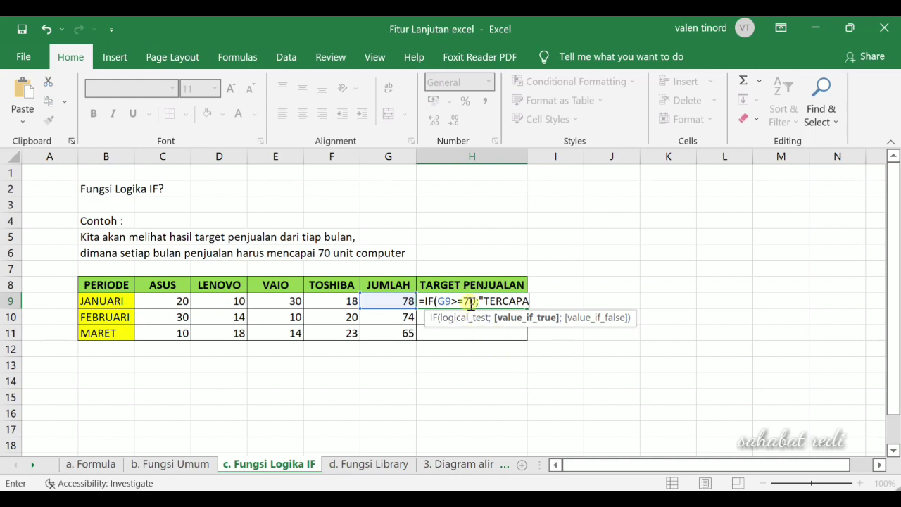
{"action": "type", "text": "I\";"}
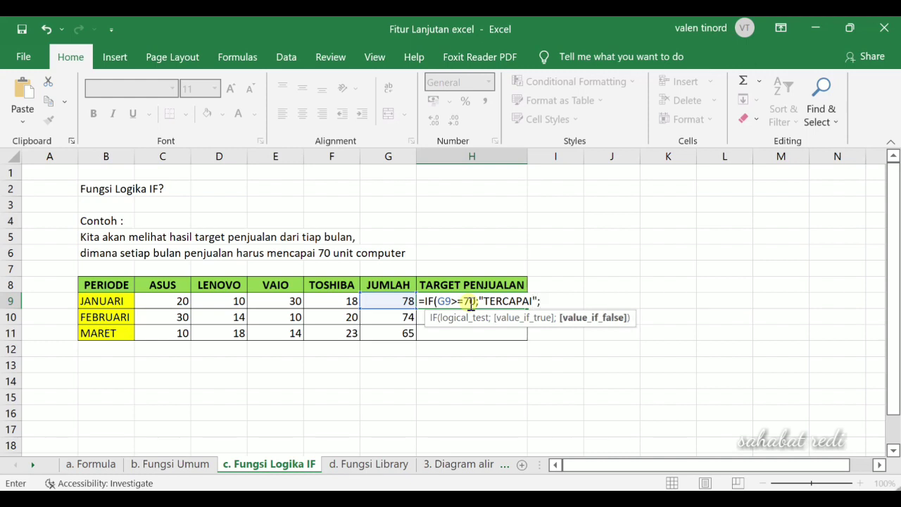
{"action": "type", "text": "\""}
{"action": "type", "text": "TIDAK TERCAPAI"}
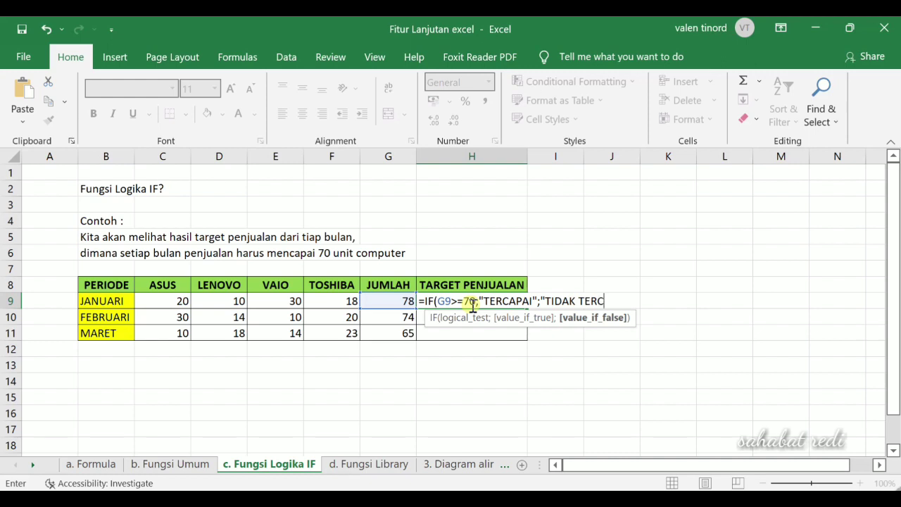
{"action": "type", "text": "\")"}
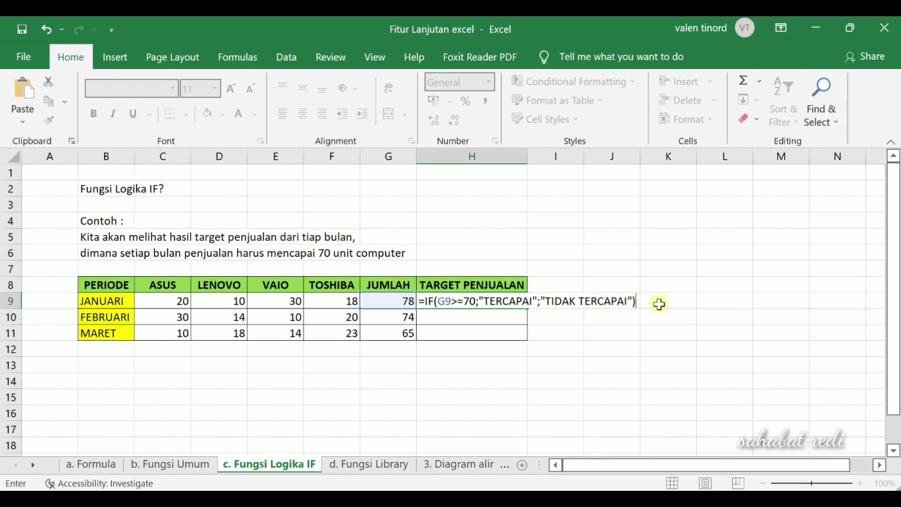
{"action": "key", "text": "Return"}
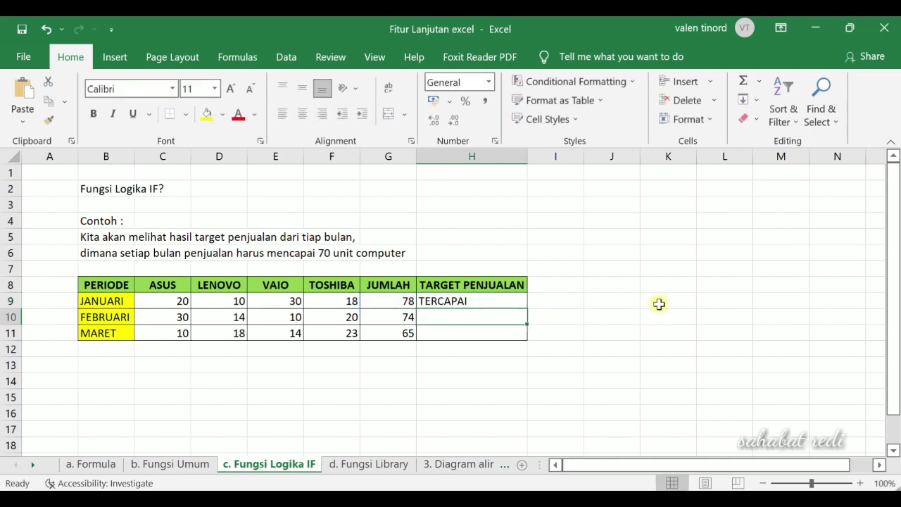
{"action": "left_click", "coordinate": [458, 301]}
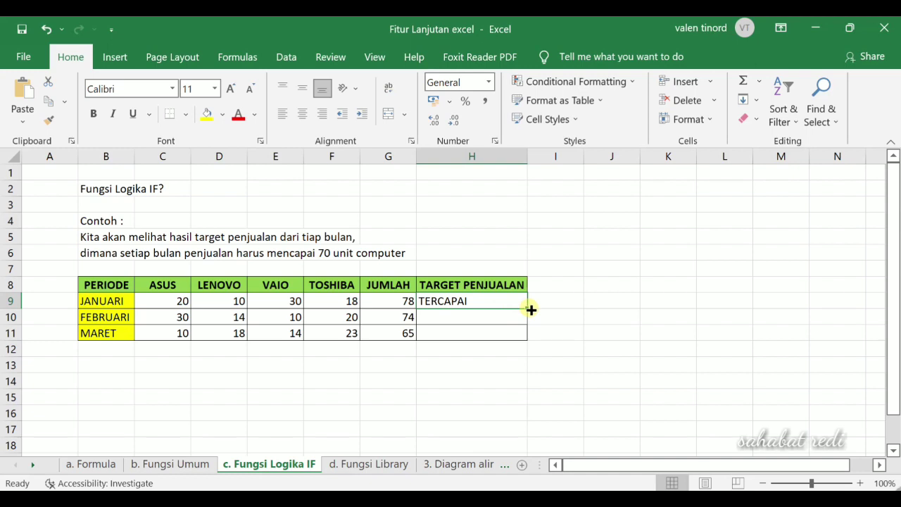
{"action": "left_click_drag", "start_coordinate": [531, 310], "coordinate": [529, 343]}
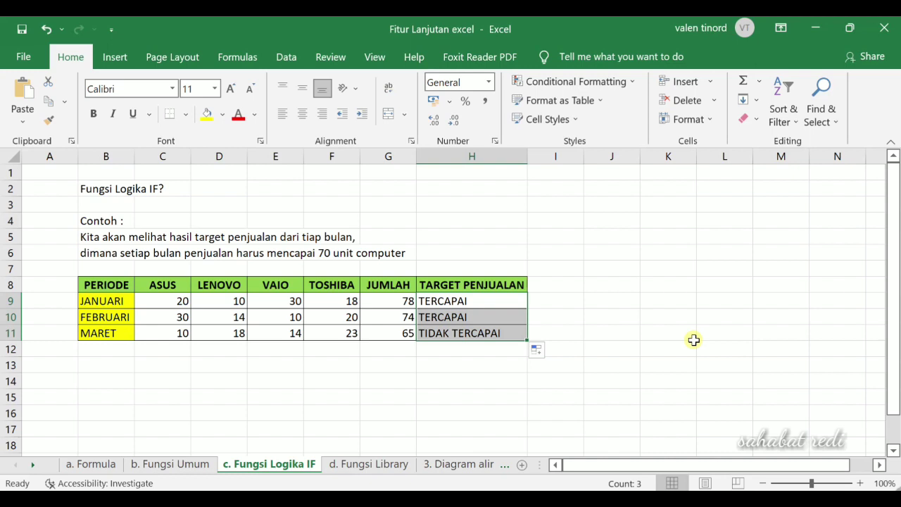
On the d. Fungsi Library sheet, examine the functions offered under AutoSum, Recently Used and Financial in the Function Library.
{"action": "left_click", "coordinate": [384, 467]}
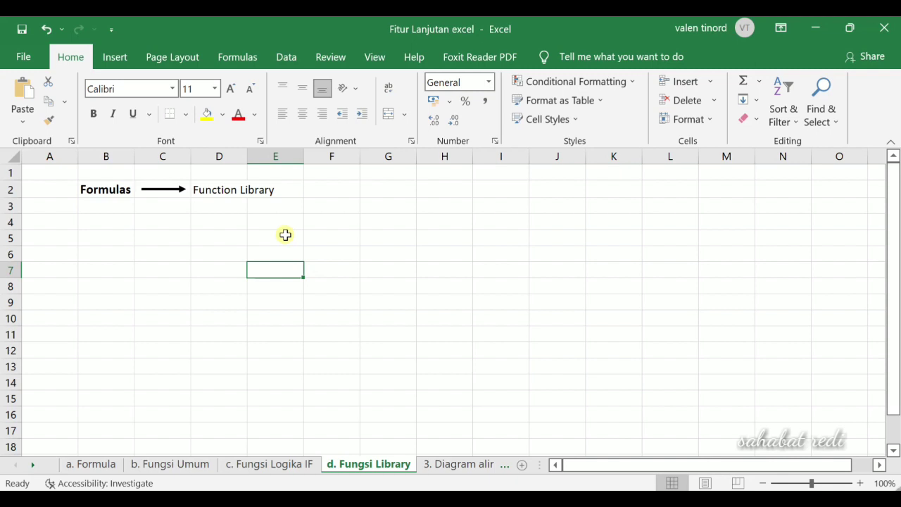
{"action": "left_click", "coordinate": [239, 55]}
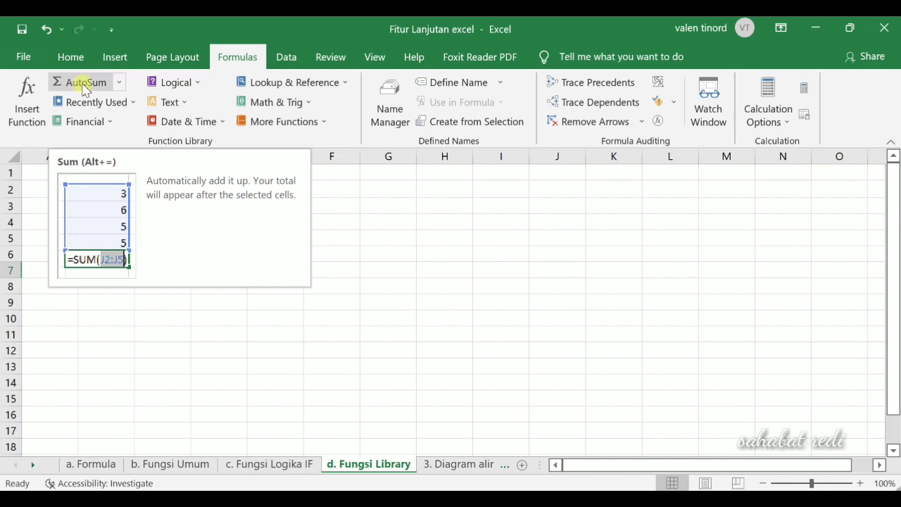
{"action": "left_click", "coordinate": [119, 83]}
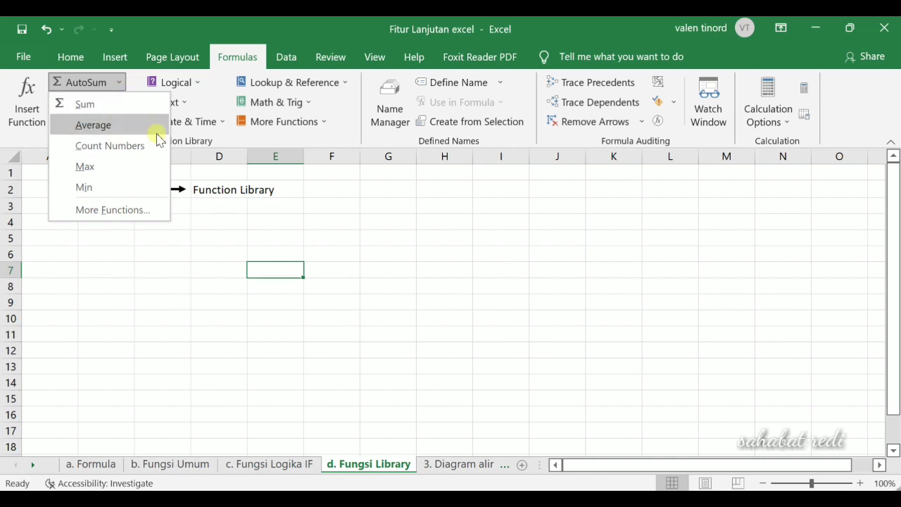
{"action": "left_click", "coordinate": [354, 235]}
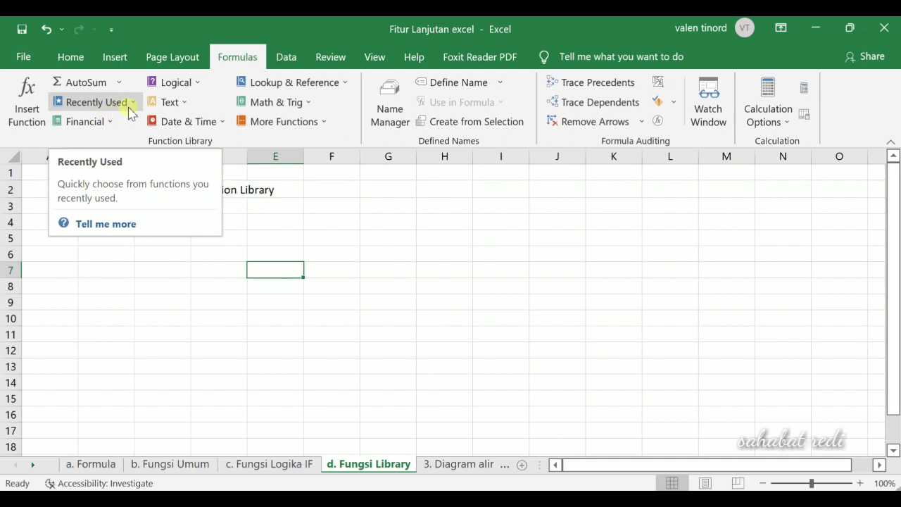
{"action": "left_click", "coordinate": [131, 106]}
{"action": "left_click", "coordinate": [132, 105]}
{"action": "left_click", "coordinate": [104, 123]}
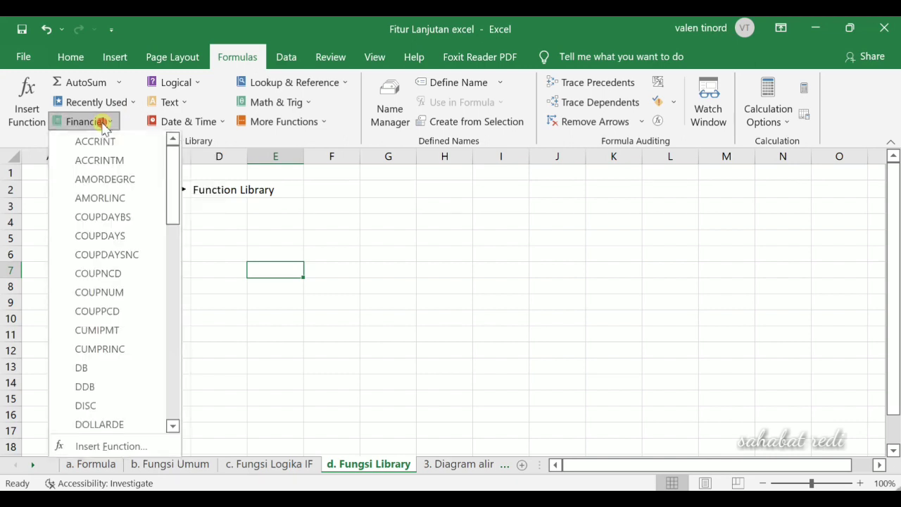
{"action": "left_click", "coordinate": [104, 124]}
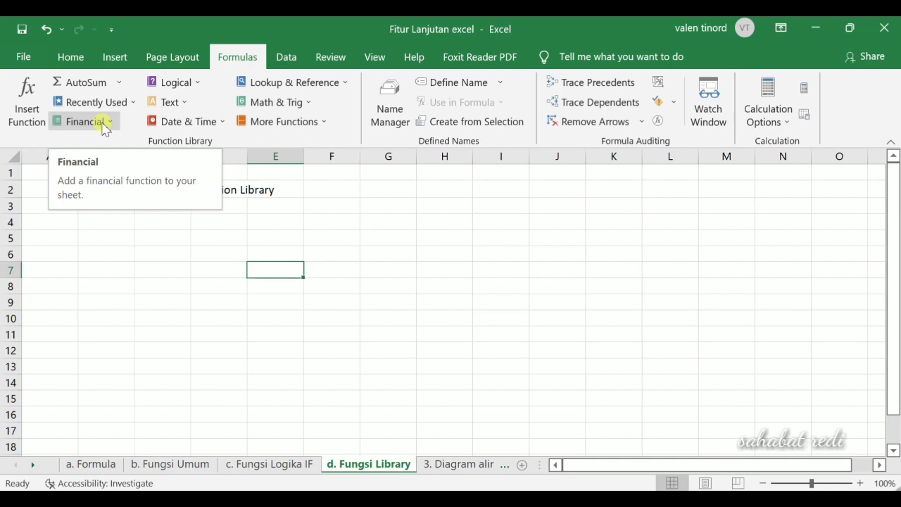
Examine the Logical, Text, Date & Time, Math & Trig and More Functions categories of the Function Library.
{"action": "left_click", "coordinate": [195, 84]}
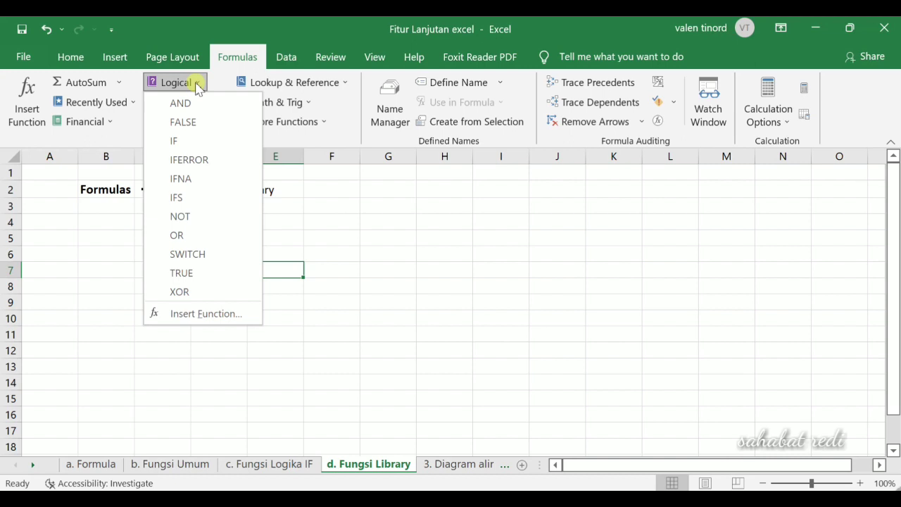
{"action": "left_click", "coordinate": [197, 85]}
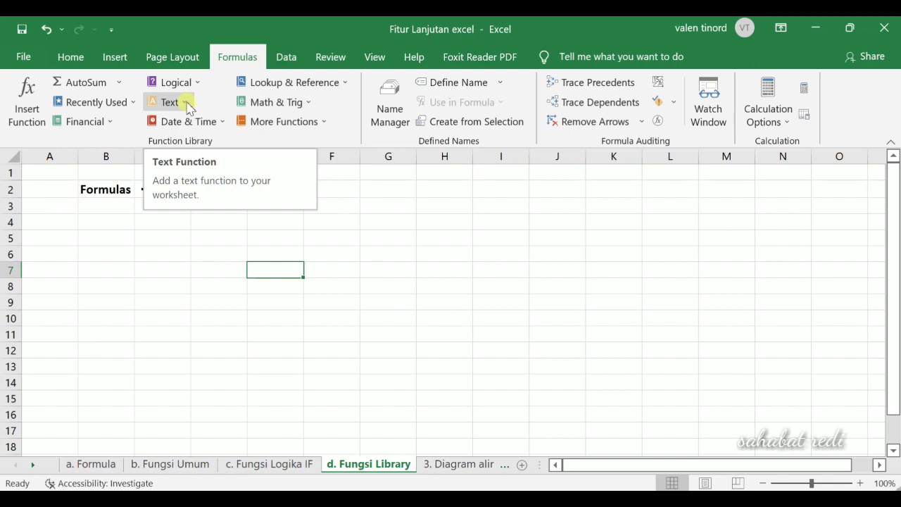
{"action": "left_click", "coordinate": [186, 103]}
{"action": "left_click", "coordinate": [187, 103]}
{"action": "left_click", "coordinate": [224, 124]}
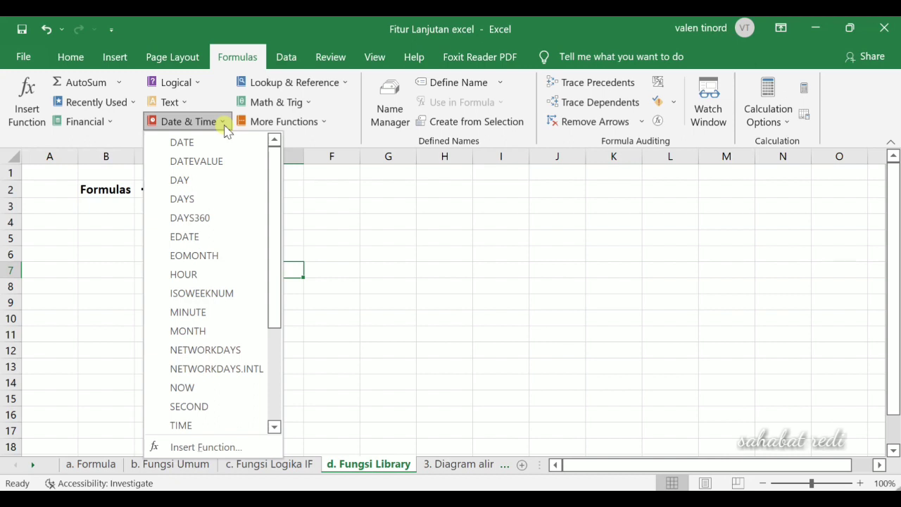
{"action": "left_click", "coordinate": [225, 125]}
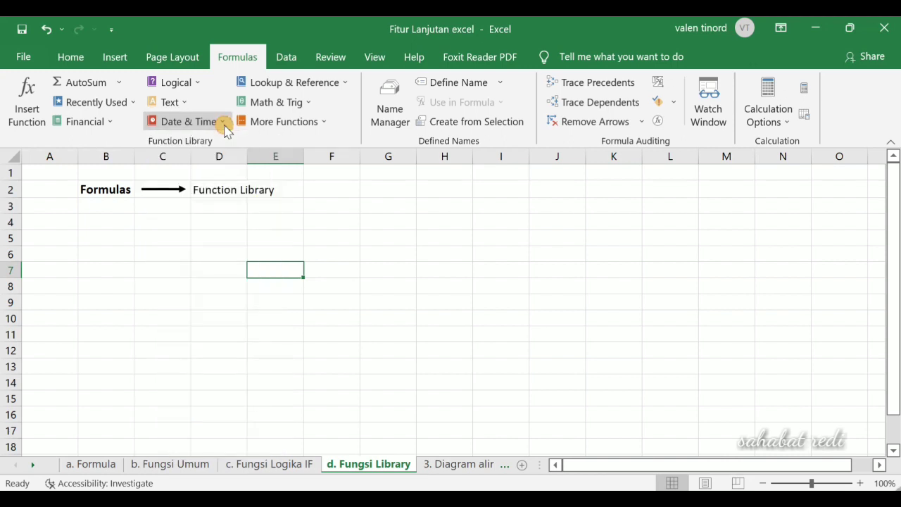
{"action": "left_click", "coordinate": [307, 104]}
{"action": "left_click", "coordinate": [308, 104]}
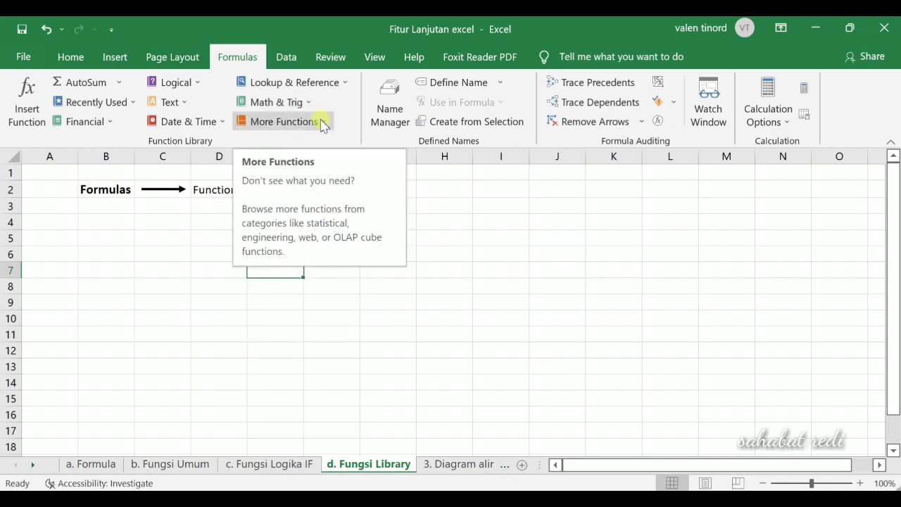
{"action": "left_click", "coordinate": [322, 123]}
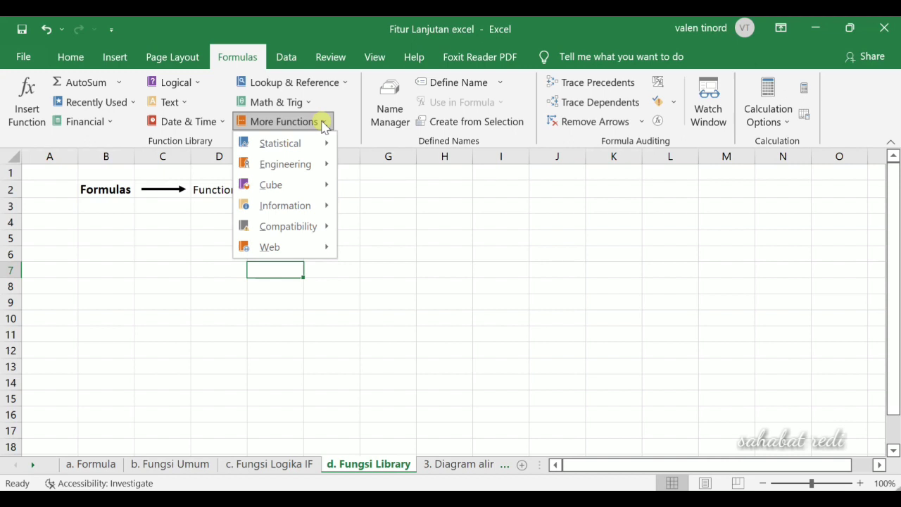
{"action": "left_click", "coordinate": [323, 124]}
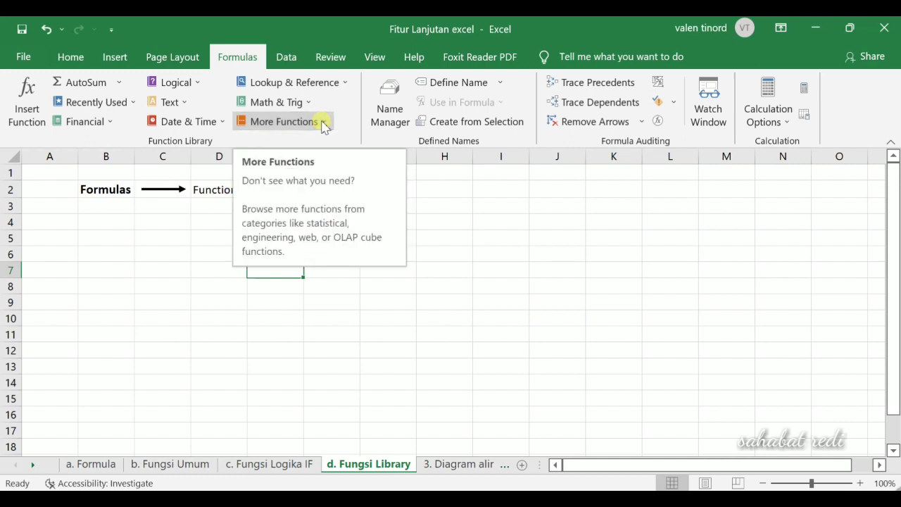
{"action": "left_click", "coordinate": [433, 204]}
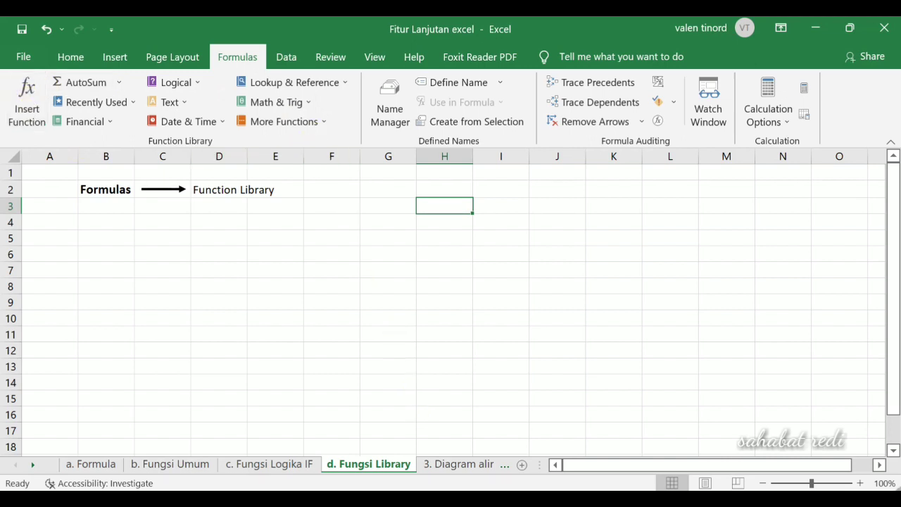
On the 3. Diagram alir sheet, draw a rounded rectangle about 2.4 cm wide and 0.8 cm high below the flowchart question, across C6:D7.
{"action": "left_click", "coordinate": [460, 466]}
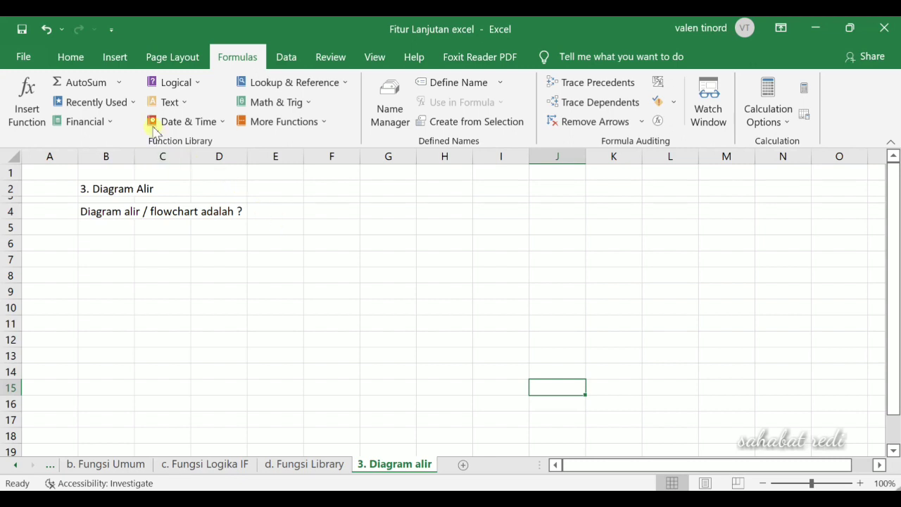
{"action": "left_click", "coordinate": [116, 60]}
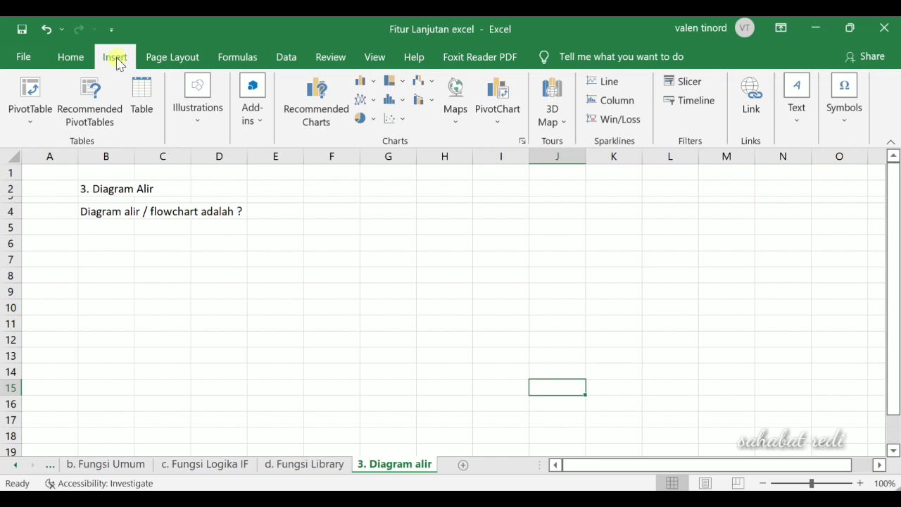
{"action": "left_click", "coordinate": [198, 119]}
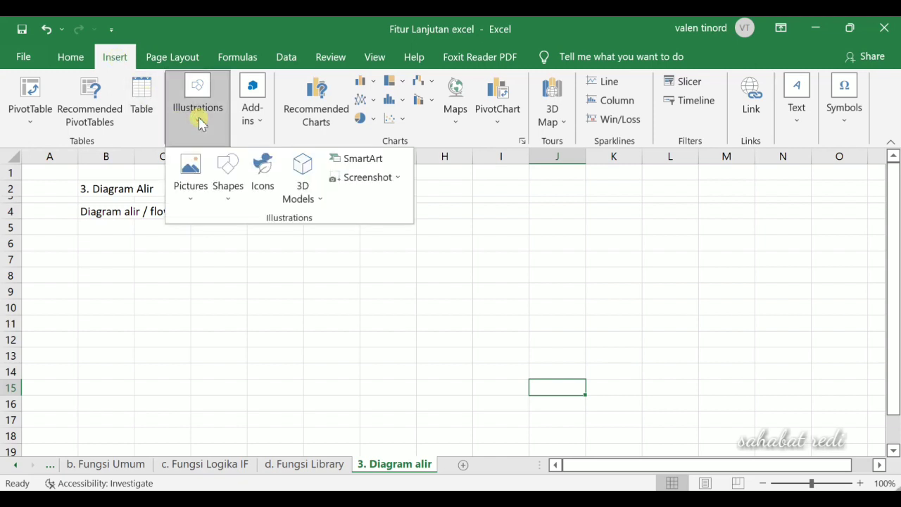
{"action": "left_click", "coordinate": [239, 199]}
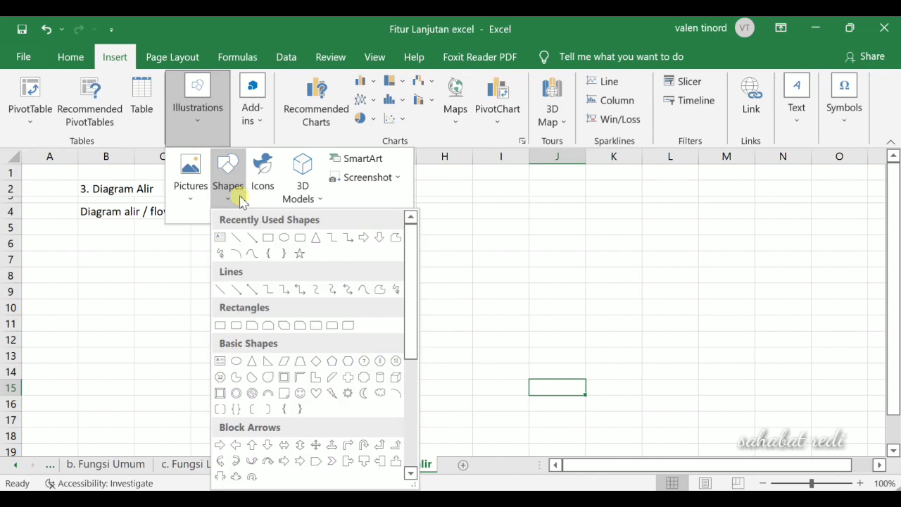
{"action": "left_click", "coordinate": [298, 239]}
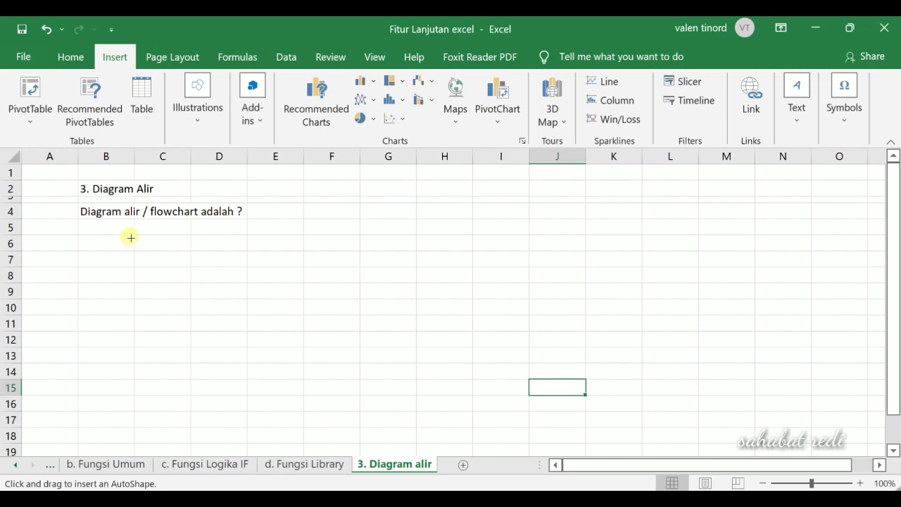
{"action": "left_click_drag", "start_coordinate": [135, 237], "coordinate": [211, 263]}
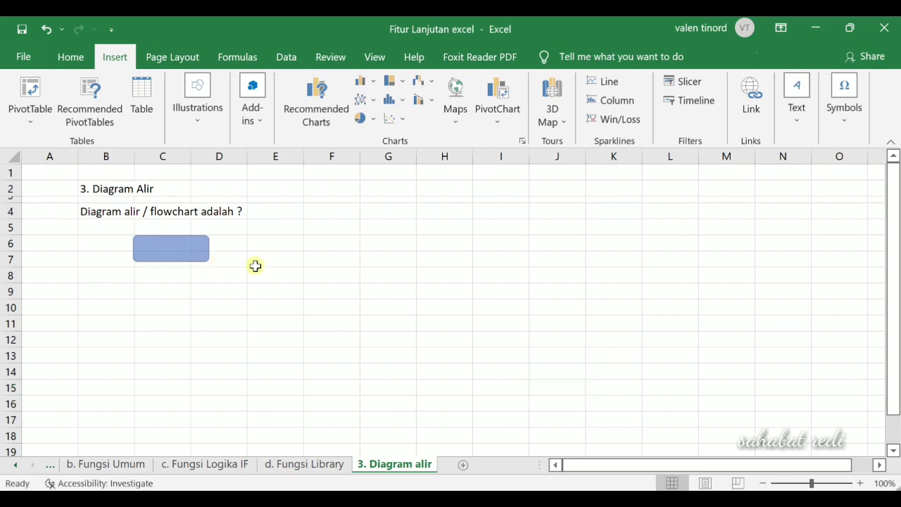
Label the rounded rectangle below the flowchart question "Star" and centre the text horizontally.
{"action": "right_click", "coordinate": [181, 253]}
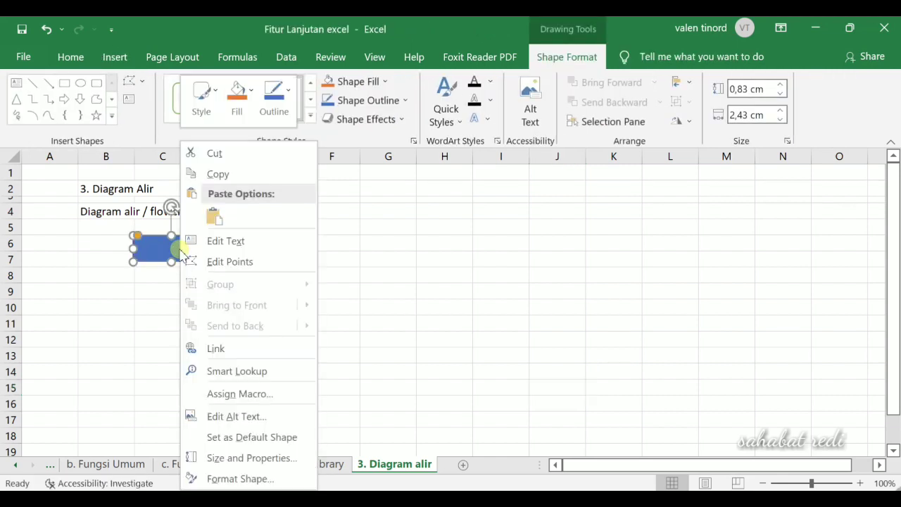
{"action": "left_click", "coordinate": [224, 240]}
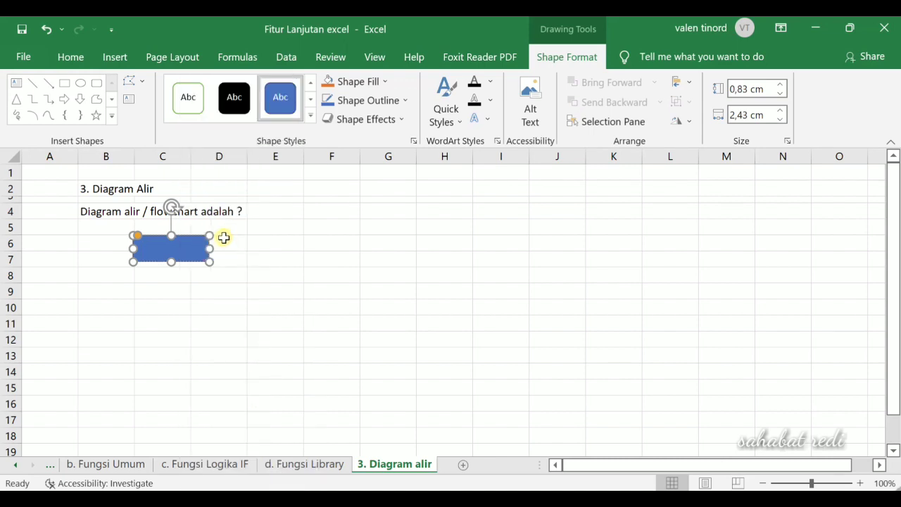
{"action": "type", "text": "Star"}
{"action": "left_click", "coordinate": [219, 306]}
{"action": "left_click", "coordinate": [191, 252]}
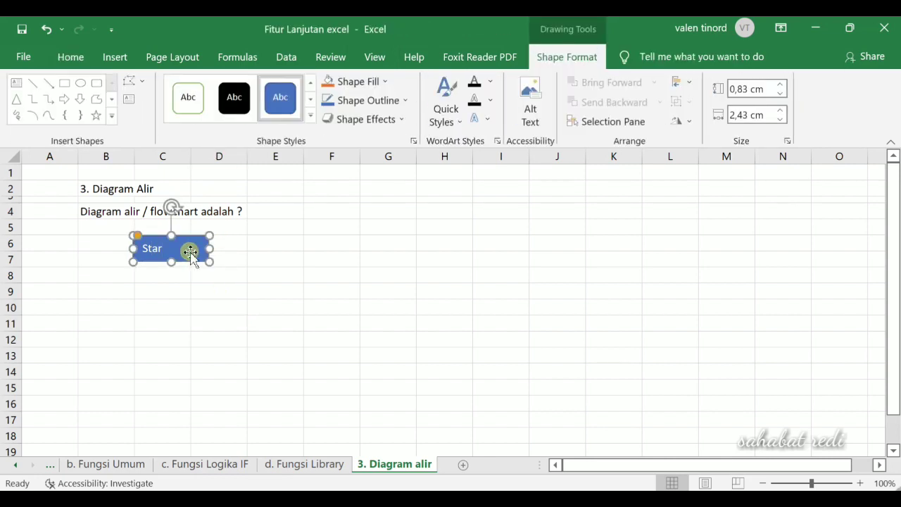
{"action": "left_click", "coordinate": [71, 57]}
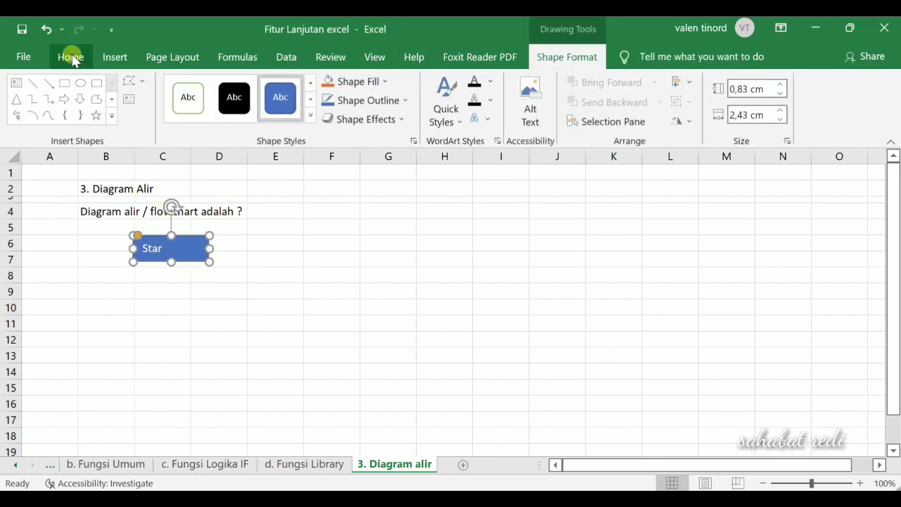
{"action": "left_click", "coordinate": [302, 114]}
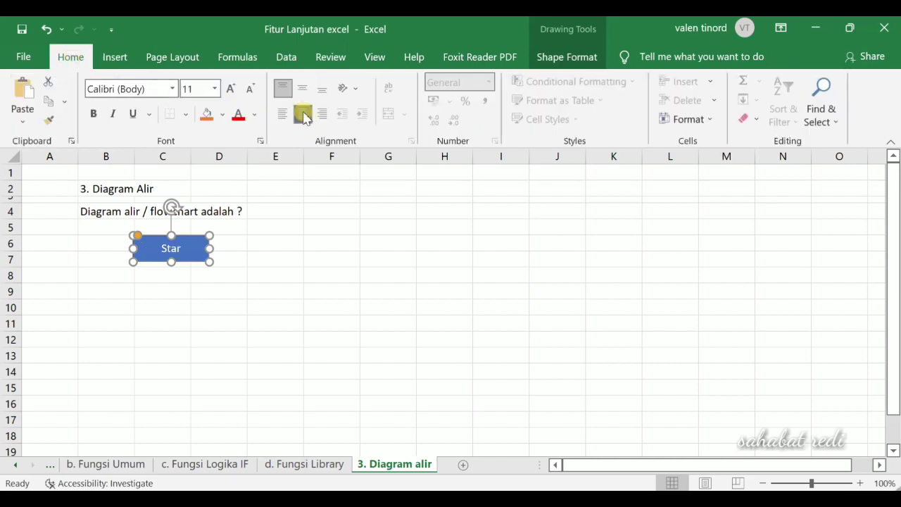
{"action": "left_click", "coordinate": [271, 233]}
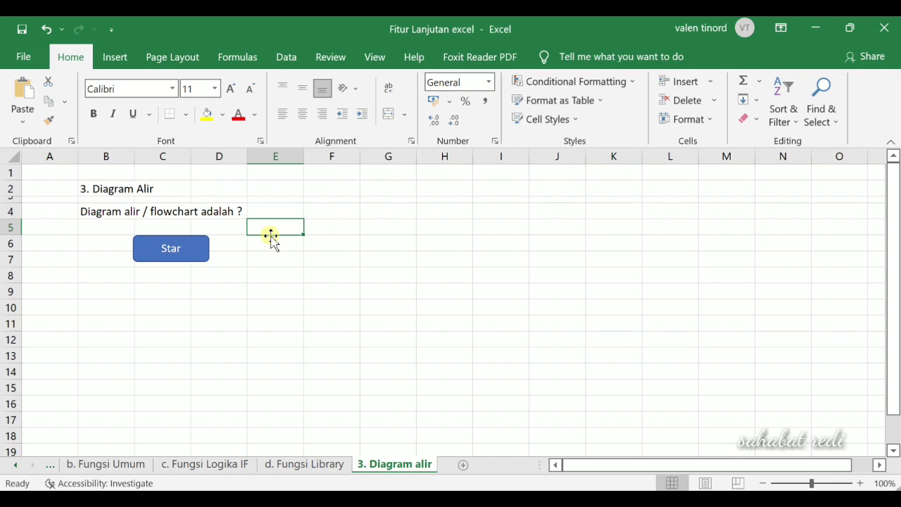
Draw a straight arrow about 0.7 cm long pointing down from the bottom connection point of the Star shape.
{"action": "left_click", "coordinate": [117, 59]}
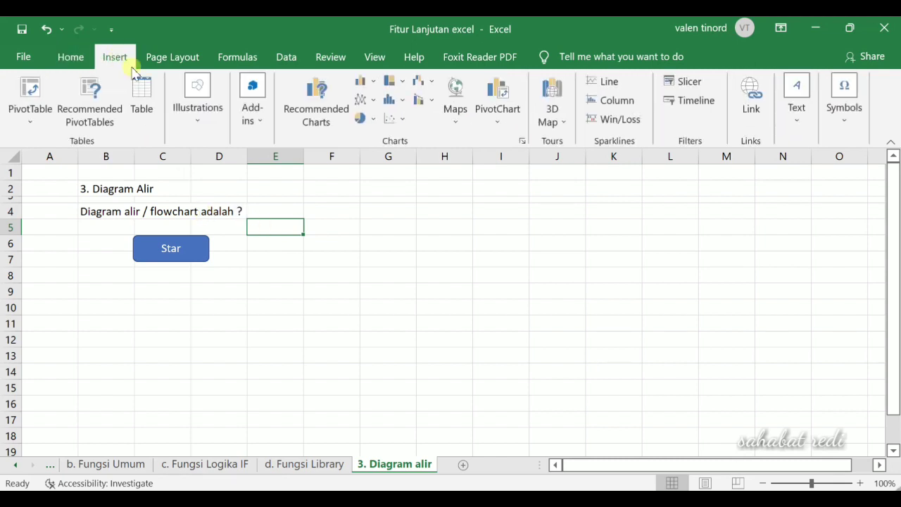
{"action": "left_click", "coordinate": [209, 121]}
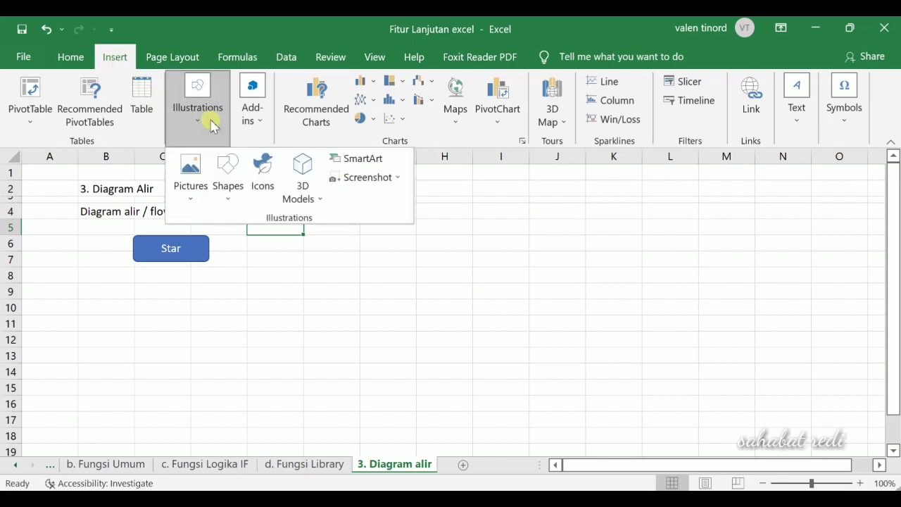
{"action": "left_click", "coordinate": [234, 201]}
{"action": "left_click", "coordinate": [246, 238]}
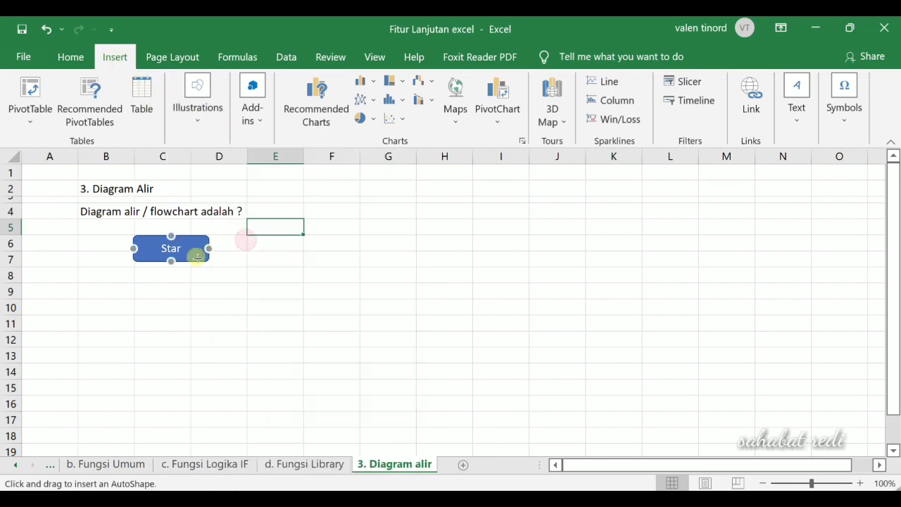
{"action": "left_click_drag", "start_coordinate": [172, 262], "coordinate": [171, 281]}
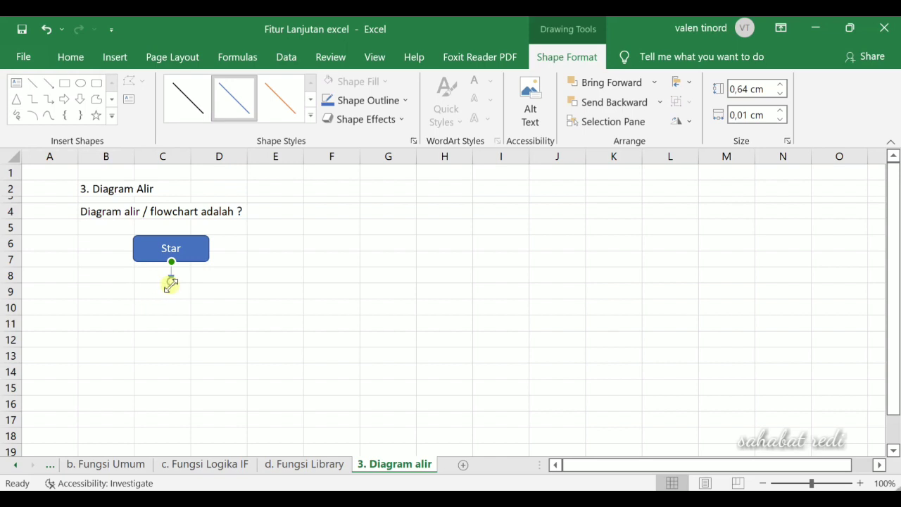
{"action": "left_click_drag", "start_coordinate": [174, 282], "coordinate": [172, 283]}
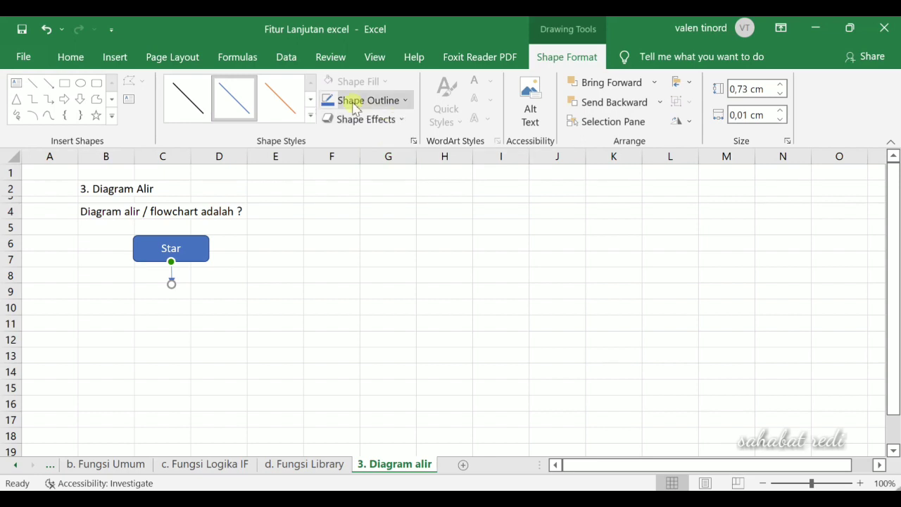
Set the arrow's outline weight to 1½ pt and its colour to black.
{"action": "left_click", "coordinate": [406, 102]}
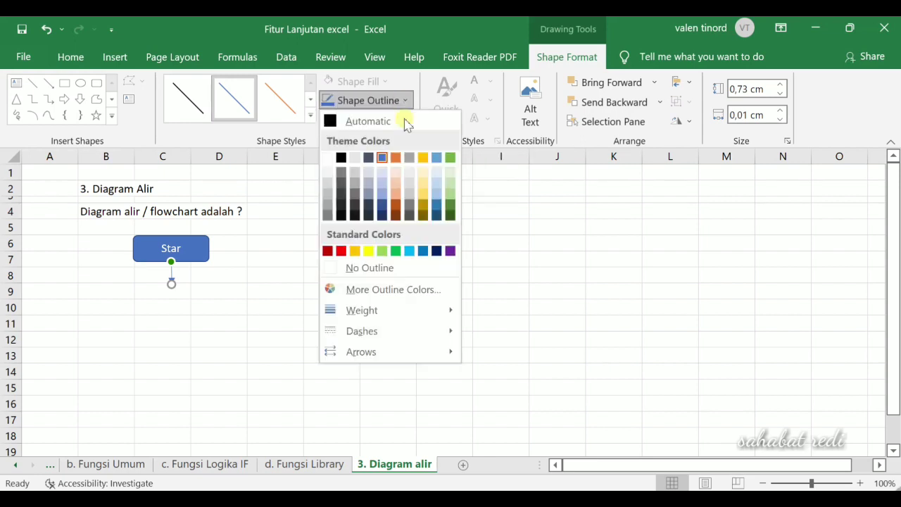
{"action": "mouse_move", "coordinate": [370, 316]}
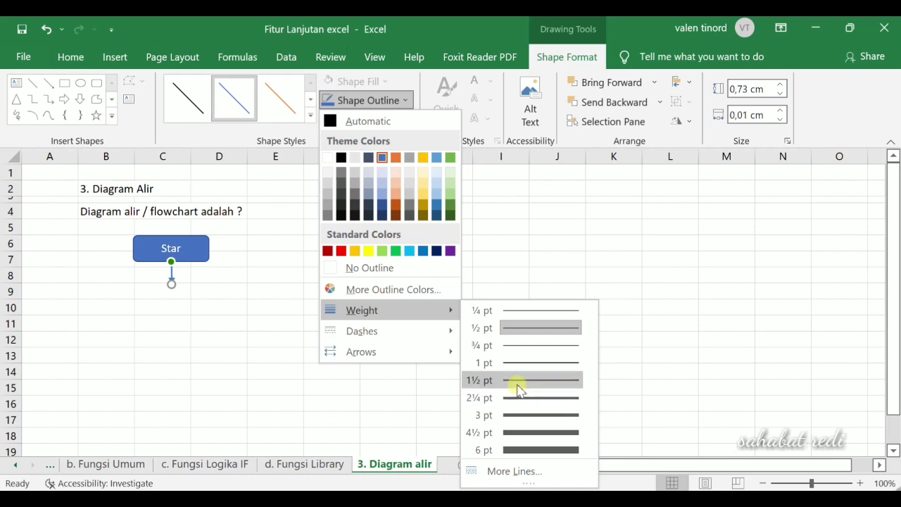
{"action": "left_click", "coordinate": [518, 384]}
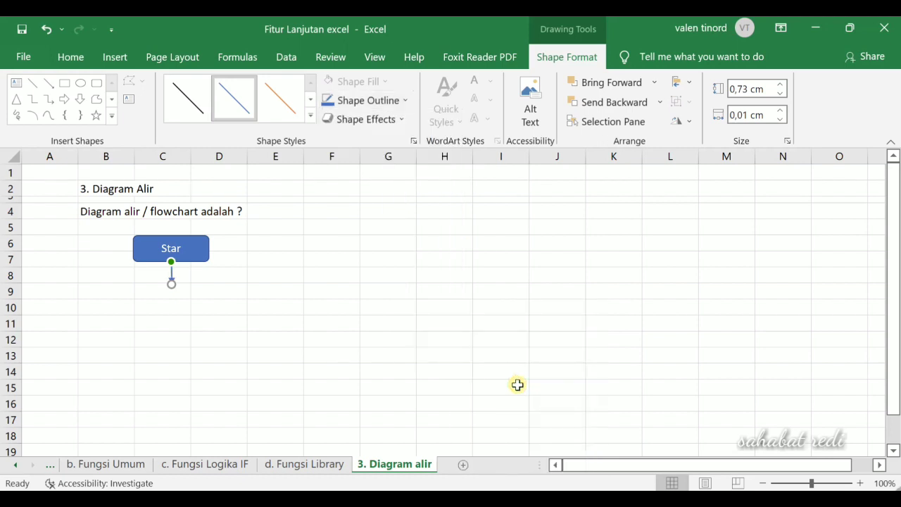
{"action": "left_click", "coordinate": [396, 102]}
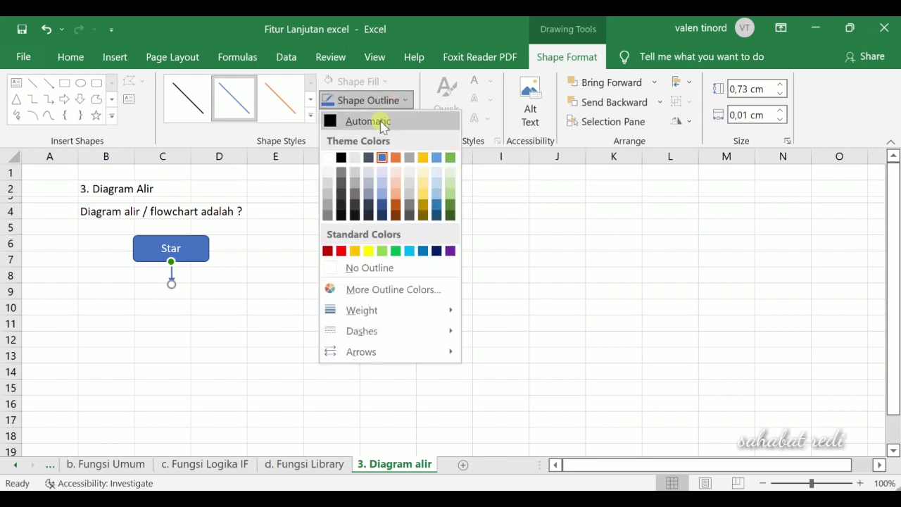
{"action": "left_click", "coordinate": [342, 157]}
{"action": "left_click", "coordinate": [271, 276]}
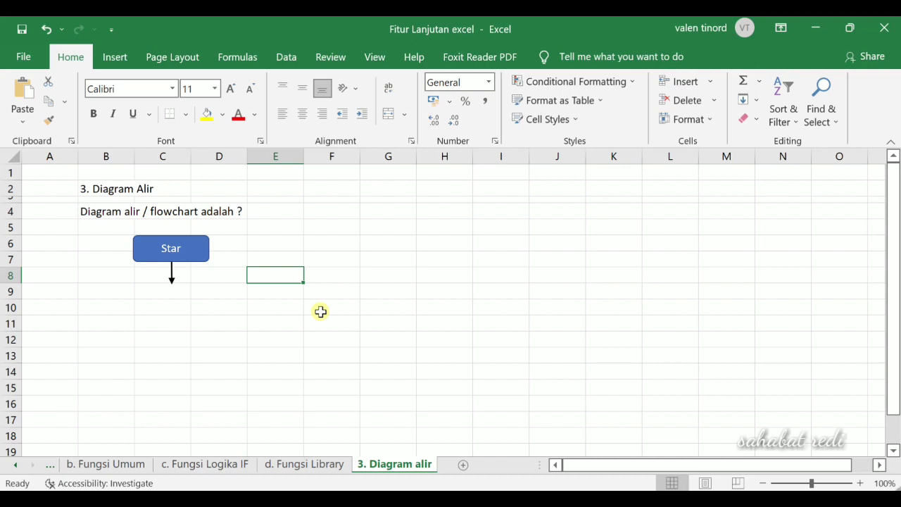
Draw a rectangle about 2.4 cm wide and 0.7 cm high directly below the arrow, across C9:D10.
{"action": "left_click", "coordinate": [118, 59]}
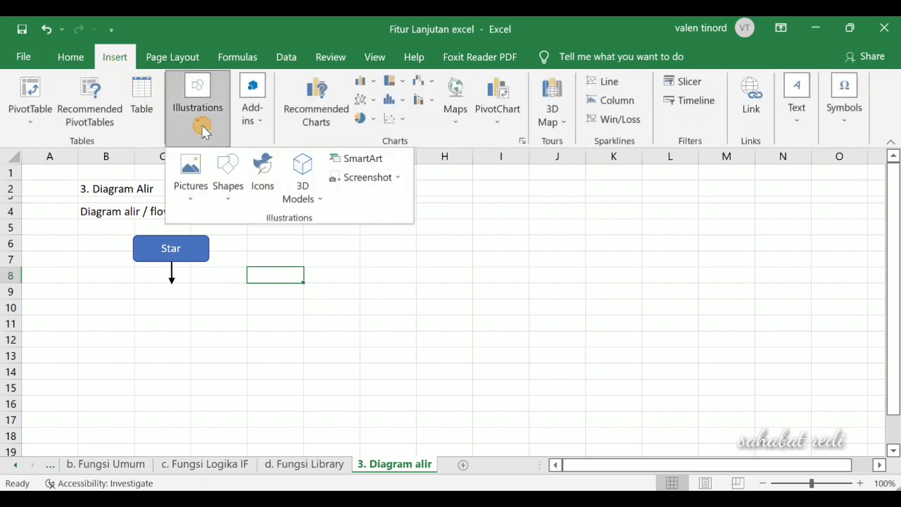
{"action": "left_click", "coordinate": [233, 199]}
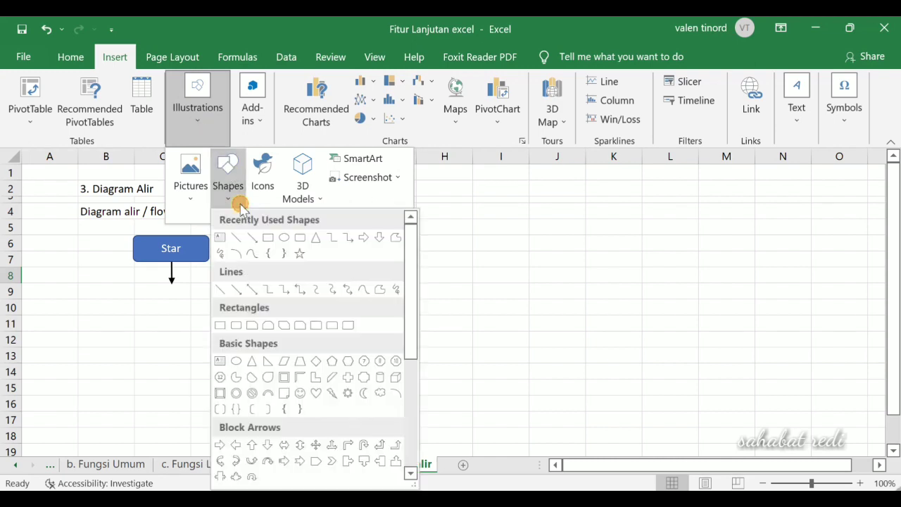
{"action": "left_click", "coordinate": [267, 238]}
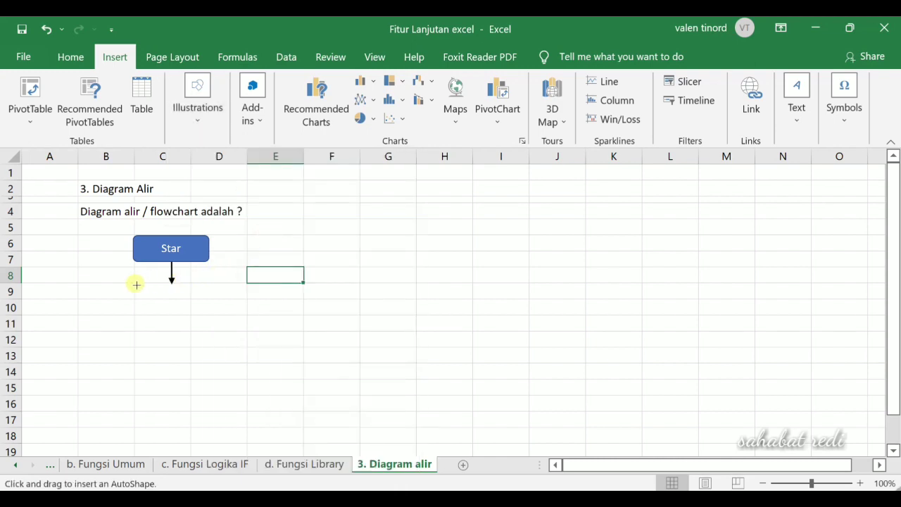
{"action": "left_click_drag", "start_coordinate": [136, 283], "coordinate": [209, 306]}
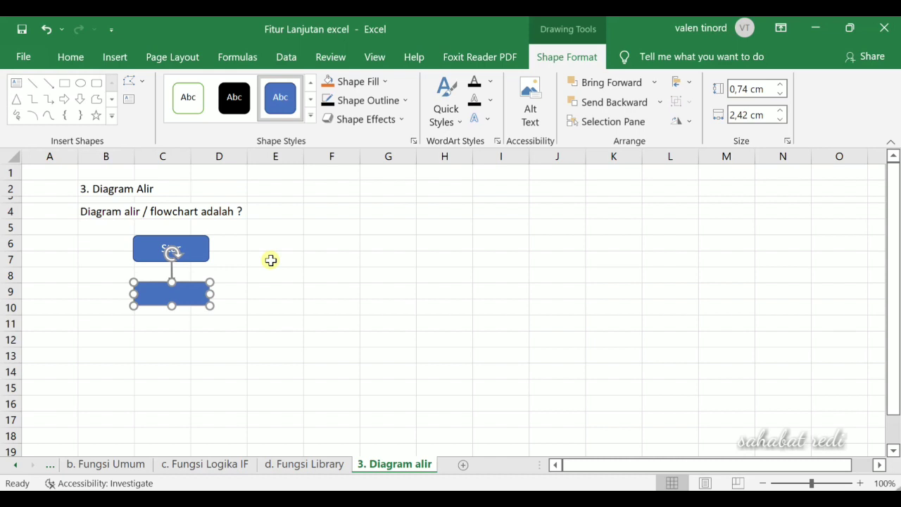
Label the new rectangle "Process" and centre the text horizontally.
{"action": "right_click", "coordinate": [191, 299]}
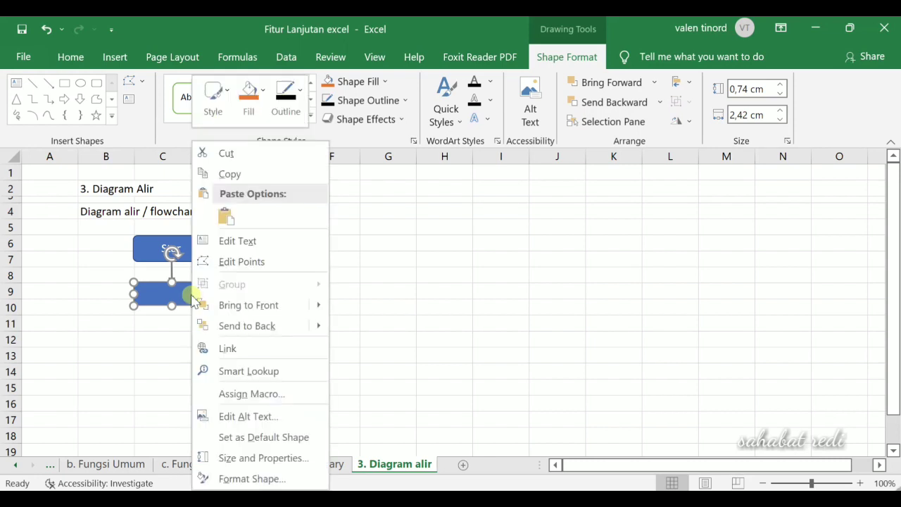
{"action": "left_click", "coordinate": [234, 241]}
{"action": "type", "text": "Process"}
{"action": "left_click", "coordinate": [278, 356]}
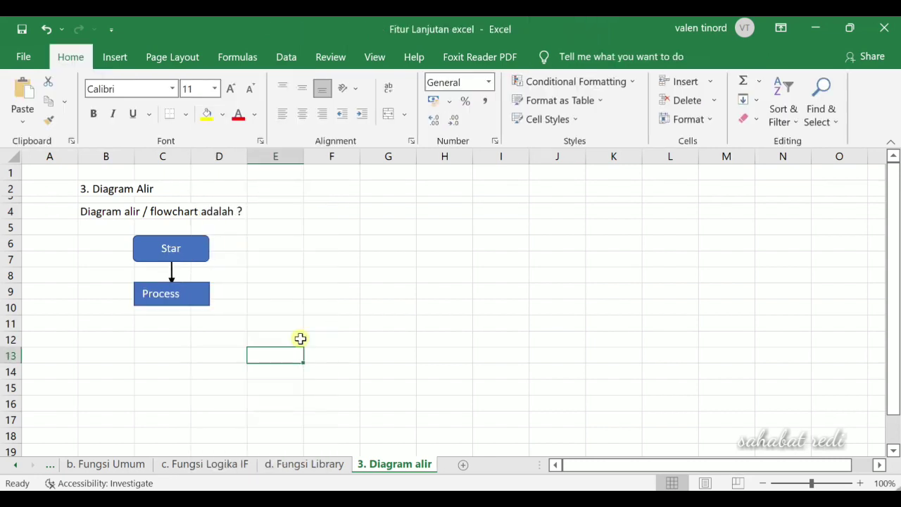
{"action": "left_click", "coordinate": [199, 285]}
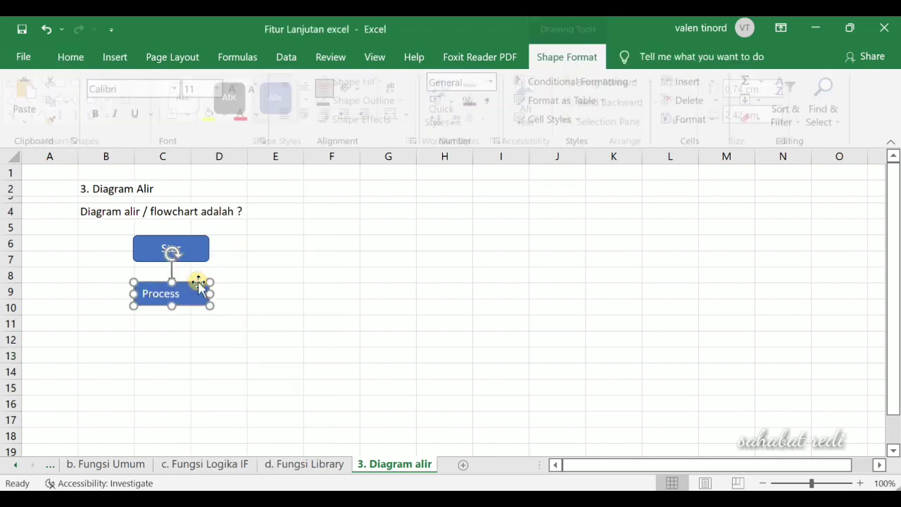
{"action": "left_click", "coordinate": [71, 57]}
{"action": "left_click", "coordinate": [302, 117]}
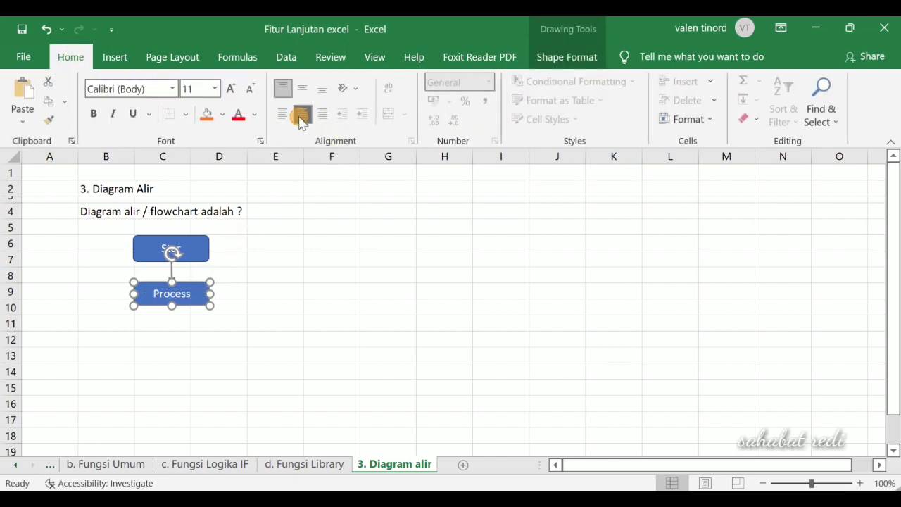
{"action": "left_click", "coordinate": [313, 248]}
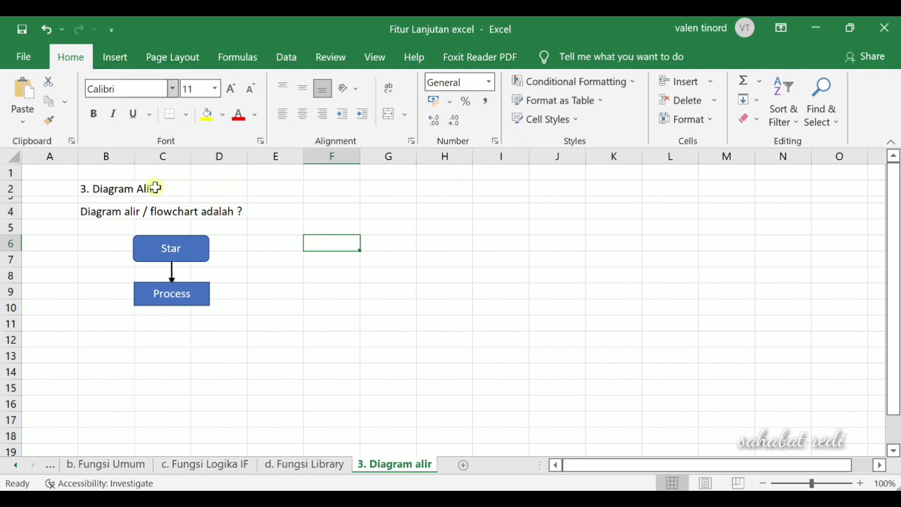
Duplicate the black arrow and align the copy under the middle of the Process box, pointing down.
{"action": "left_click", "coordinate": [173, 271]}
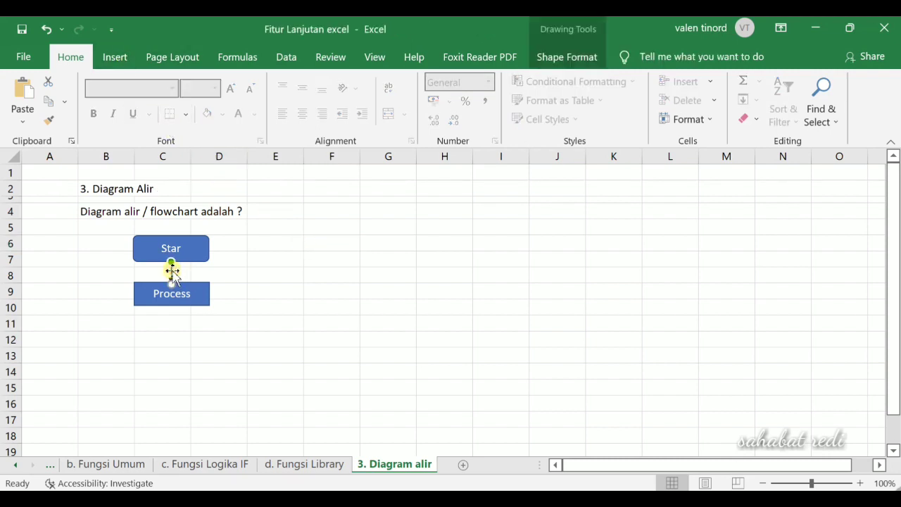
{"action": "left_click", "coordinate": [51, 104]}
{"action": "left_click", "coordinate": [27, 107]}
{"action": "left_click_drag", "start_coordinate": [184, 279], "coordinate": [176, 320]}
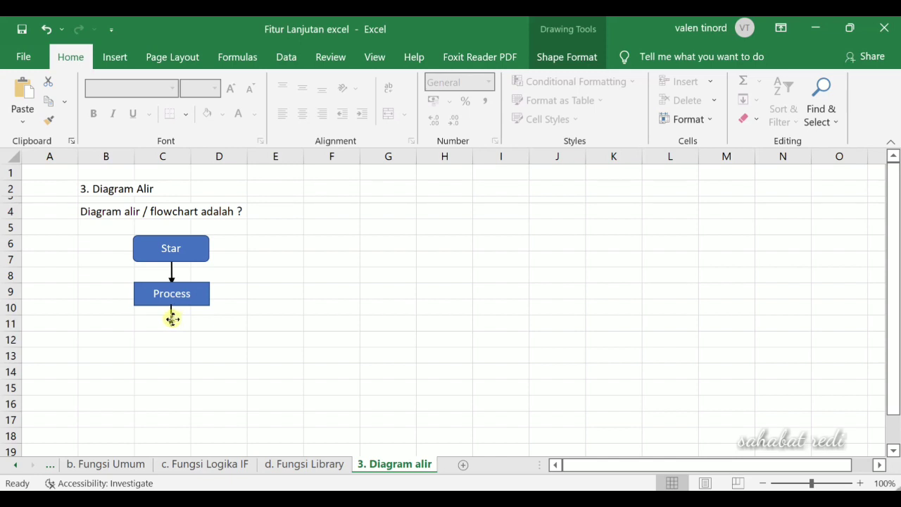
{"action": "left_click_drag", "start_coordinate": [173, 320], "coordinate": [172, 322]}
{"action": "left_click", "coordinate": [237, 328]}
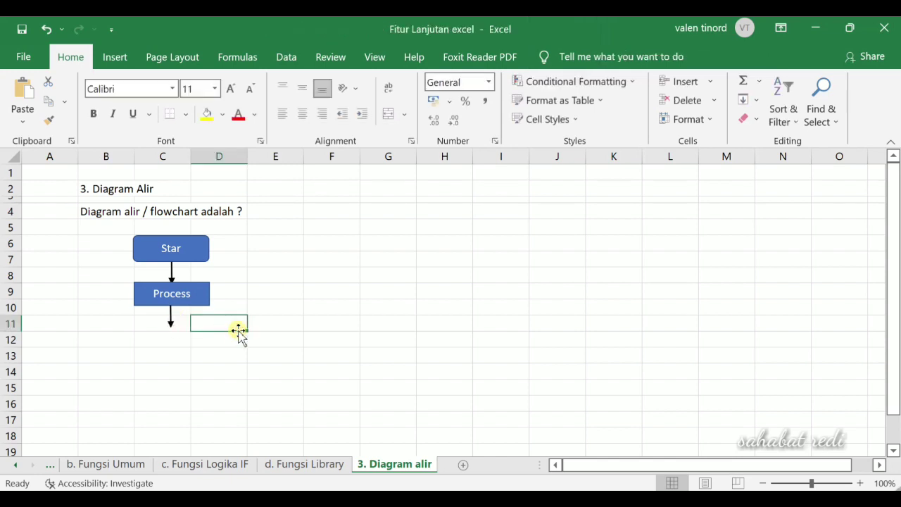
{"action": "left_click", "coordinate": [172, 318]}
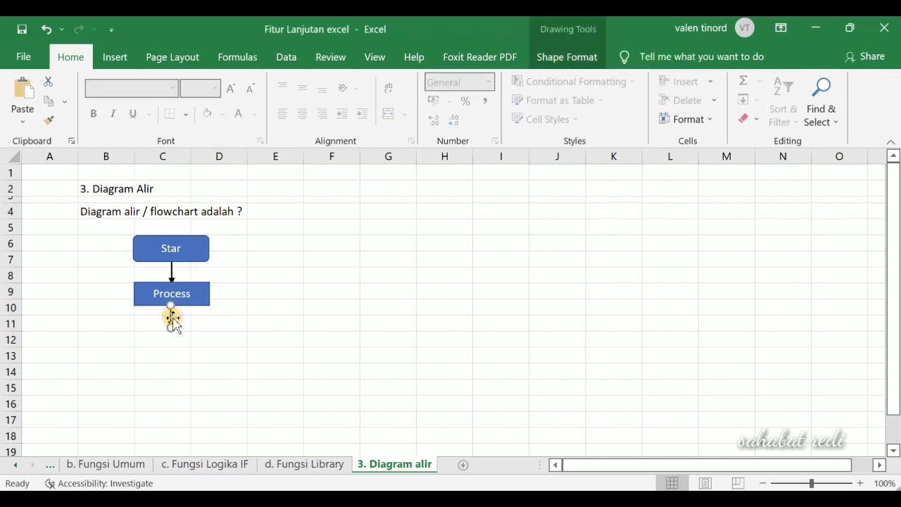
{"action": "left_click", "coordinate": [257, 336]}
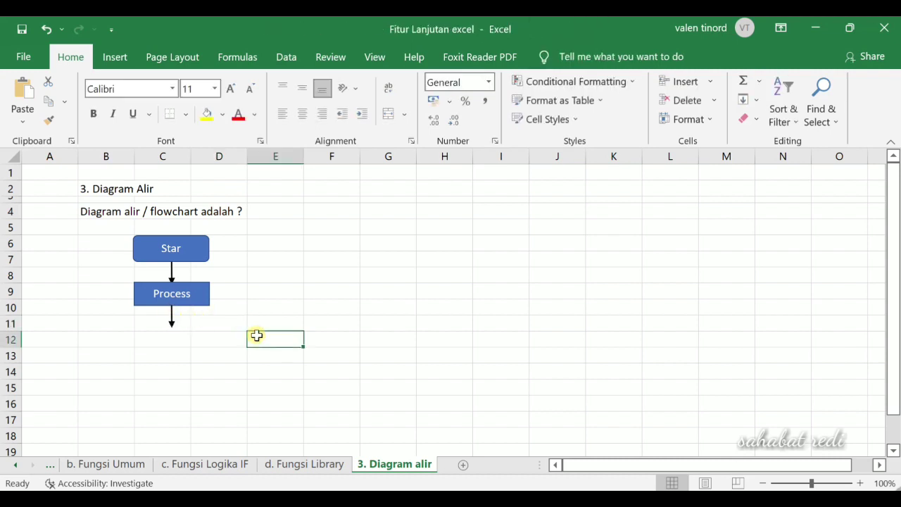
Draw a diamond about 3.3 cm wide and 1.8 cm high below the second arrow and centre it under the arrow's tip.
{"action": "left_click", "coordinate": [115, 56]}
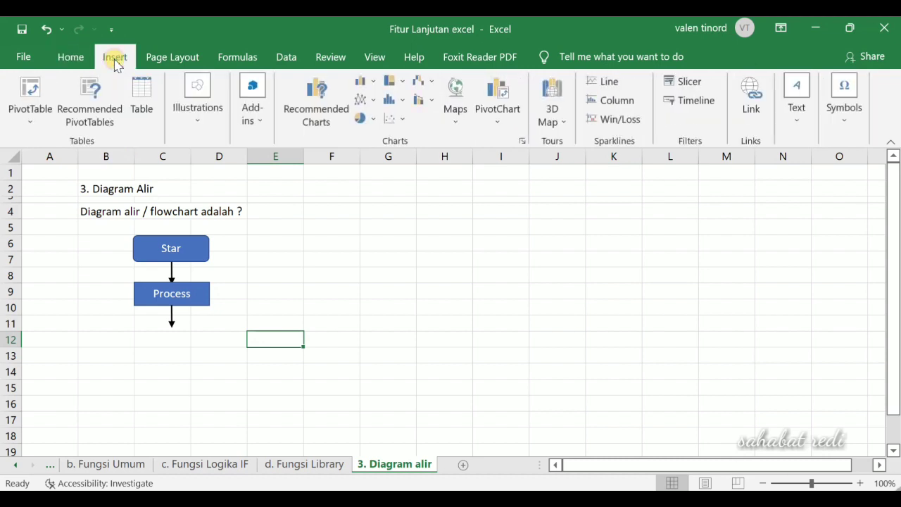
{"action": "left_click", "coordinate": [211, 117]}
{"action": "left_click", "coordinate": [229, 176]}
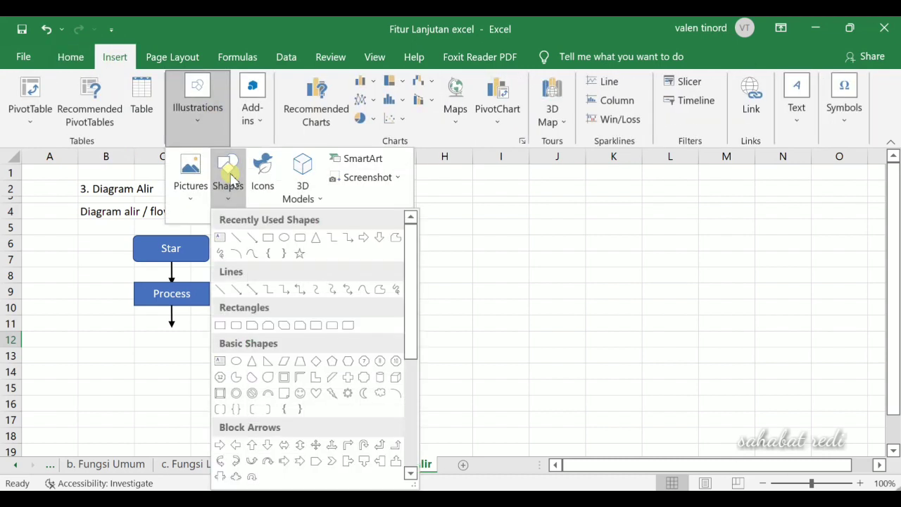
{"action": "left_click", "coordinate": [317, 361]}
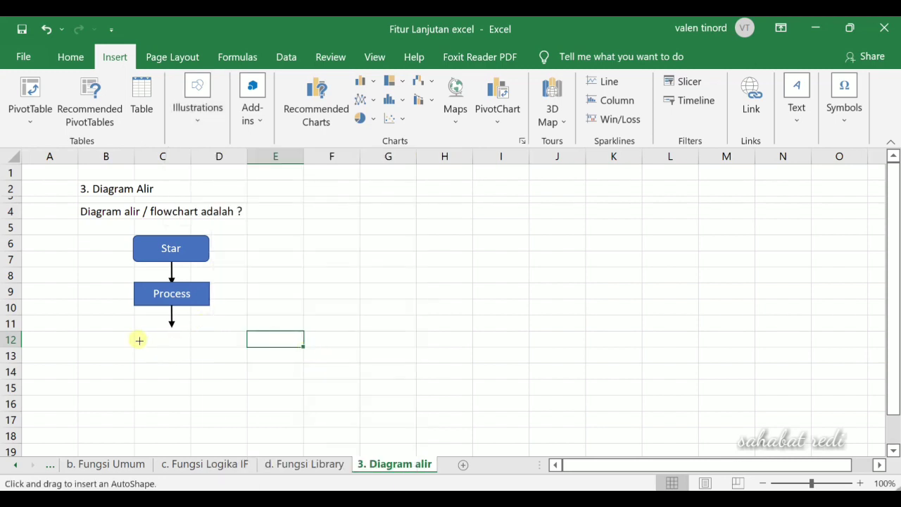
{"action": "left_click_drag", "start_coordinate": [134, 330], "coordinate": [235, 386]}
{"action": "left_click_drag", "start_coordinate": [195, 357], "coordinate": [188, 358]}
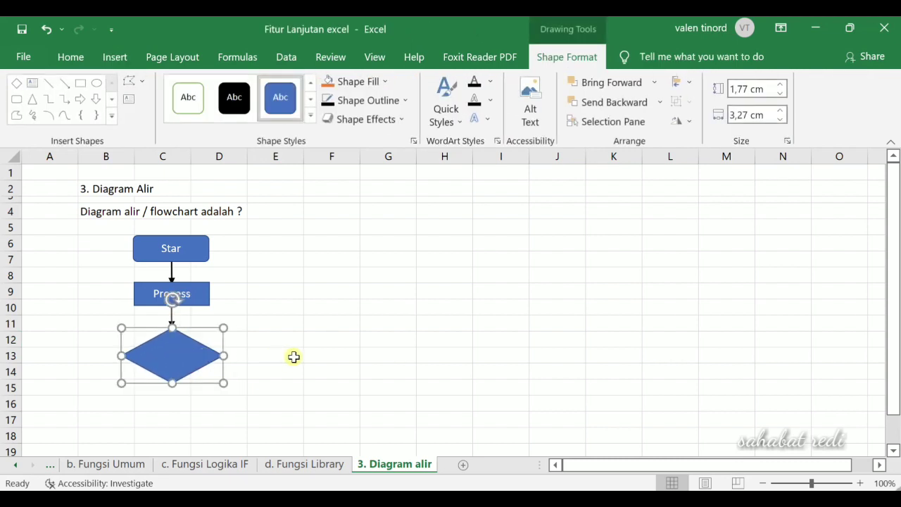
Label the diamond below the second arrow "Decision" and centre its text horizontally.
{"action": "right_click", "coordinate": [163, 352]}
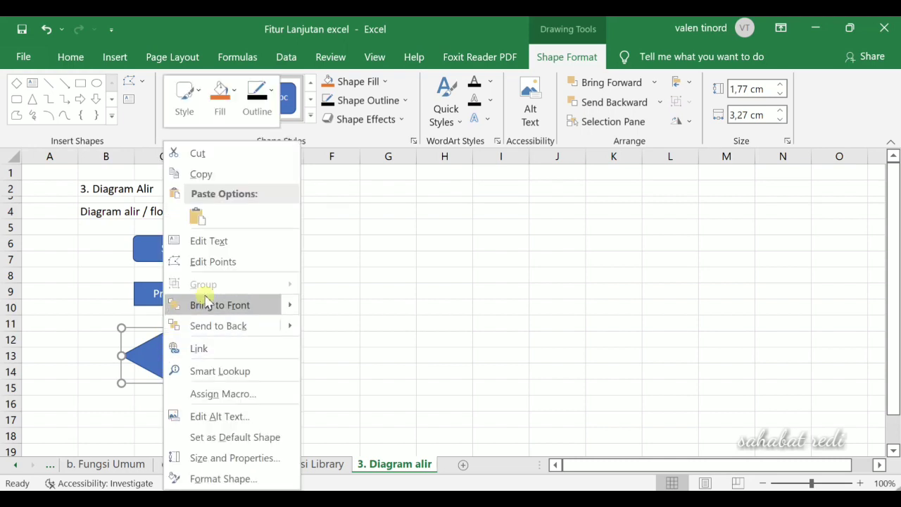
{"action": "left_click", "coordinate": [210, 242]}
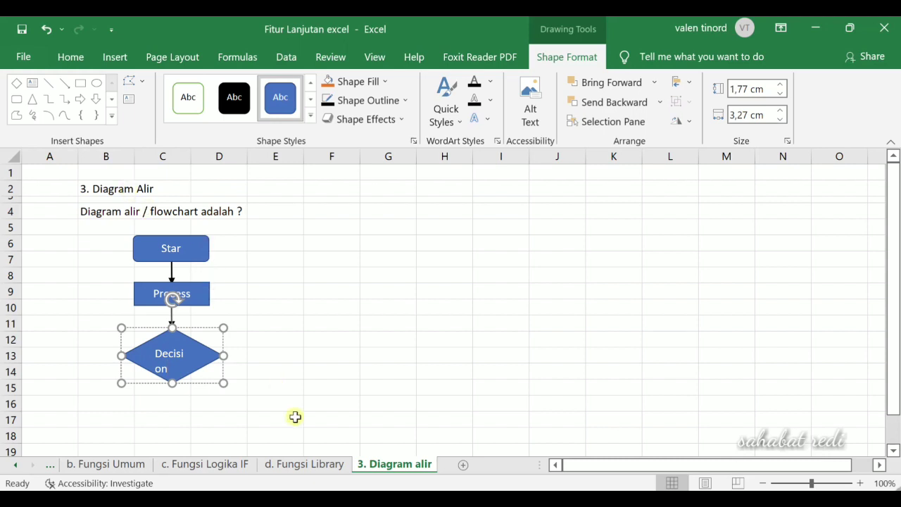
{"action": "left_click", "coordinate": [292, 389]}
{"action": "left_click", "coordinate": [204, 363]}
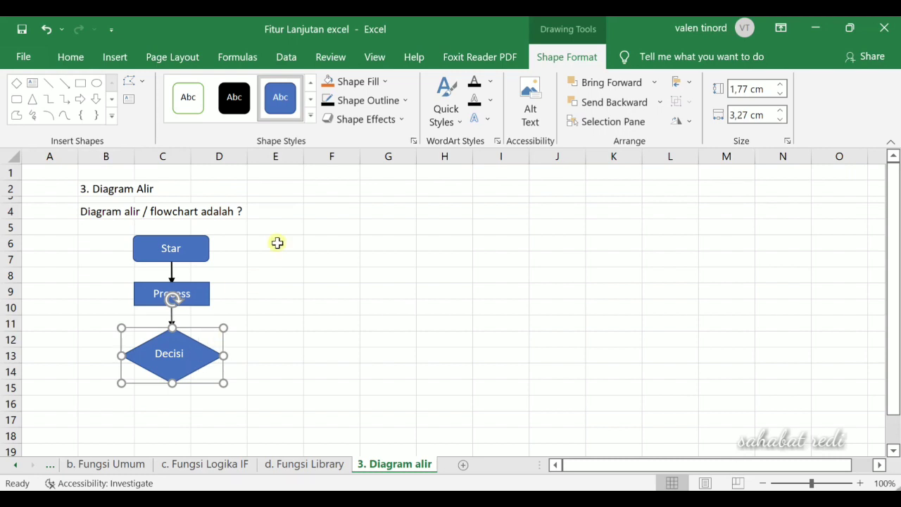
{"action": "left_click", "coordinate": [73, 59]}
{"action": "left_click", "coordinate": [303, 114]}
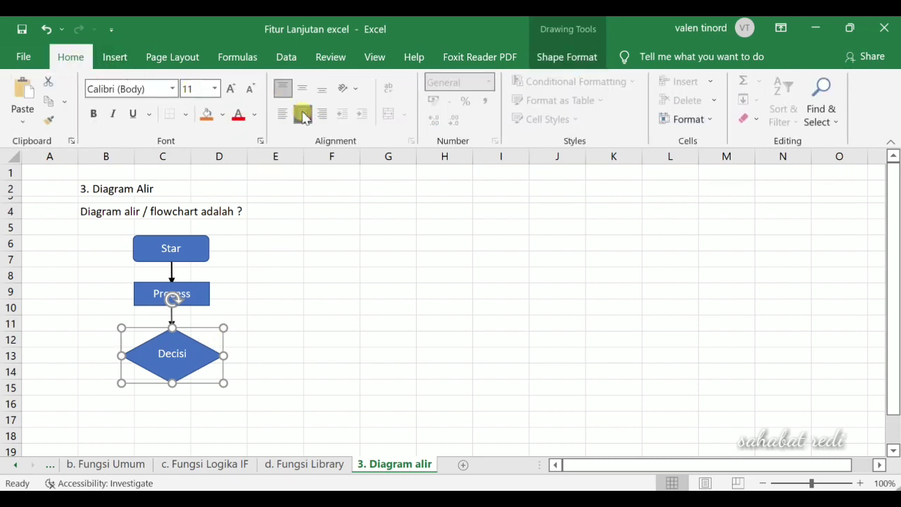
Reduce the "Decision" label to font size 9 so it fits on one line, and make it bold.
{"action": "left_click", "coordinate": [184, 353]}
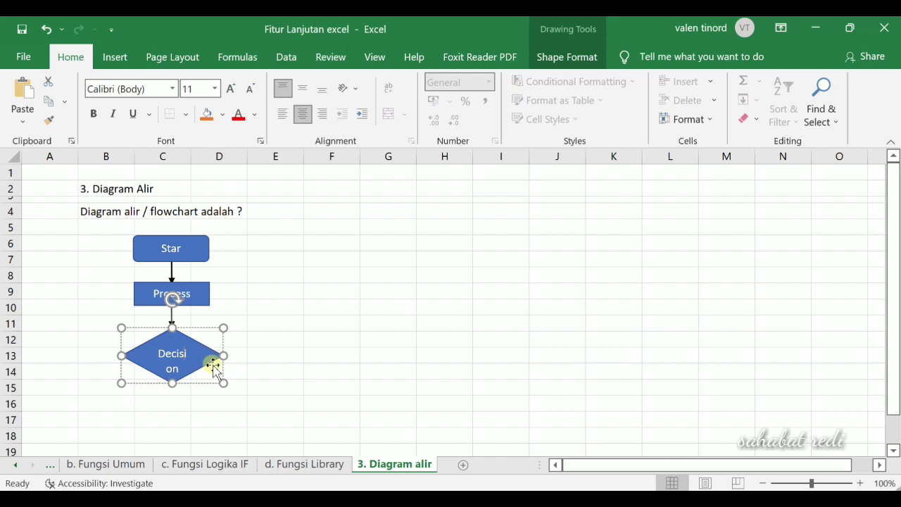
{"action": "left_click_drag", "start_coordinate": [178, 367], "coordinate": [147, 347]}
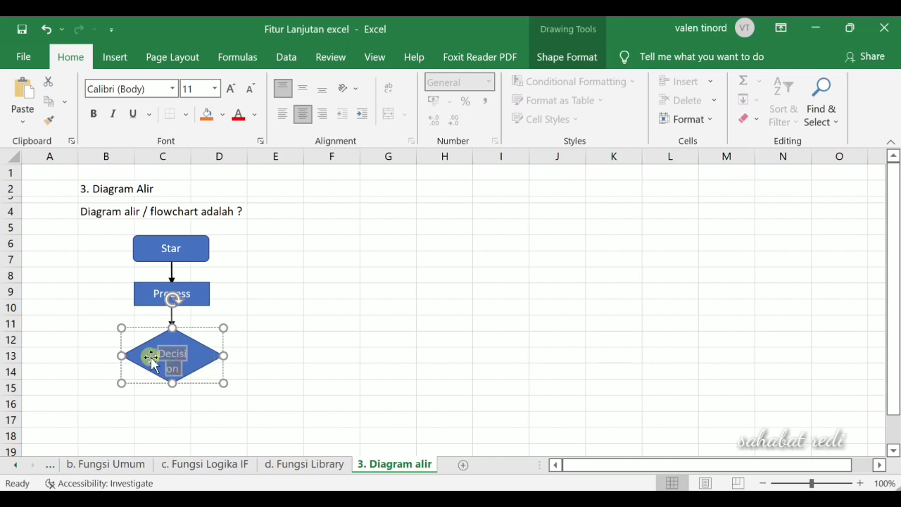
{"action": "left_click", "coordinate": [250, 88]}
{"action": "left_click", "coordinate": [249, 88]}
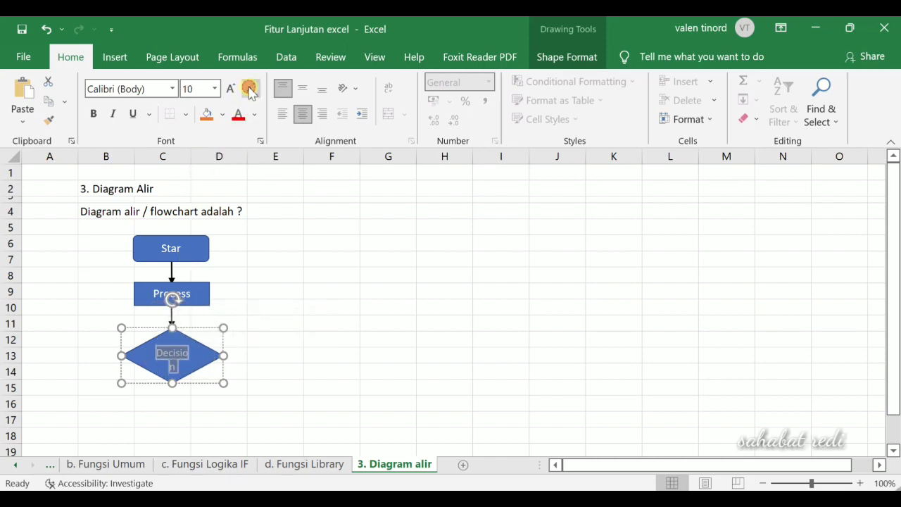
{"action": "left_click", "coordinate": [249, 89]}
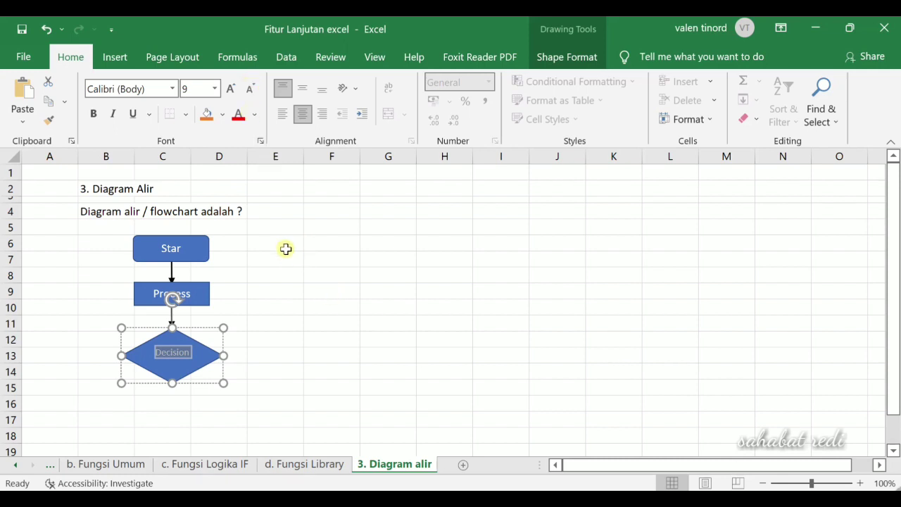
{"action": "left_click", "coordinate": [96, 114]}
{"action": "left_click", "coordinate": [362, 326]}
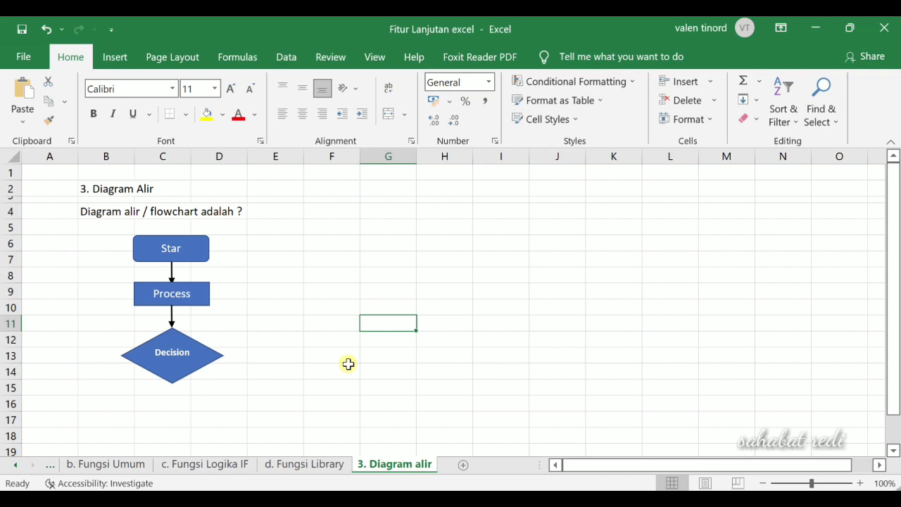
Duplicate the arrow between Process and Decision and align the copy under the diamond's bottom tip, pointing down.
{"action": "left_click", "coordinate": [172, 317]}
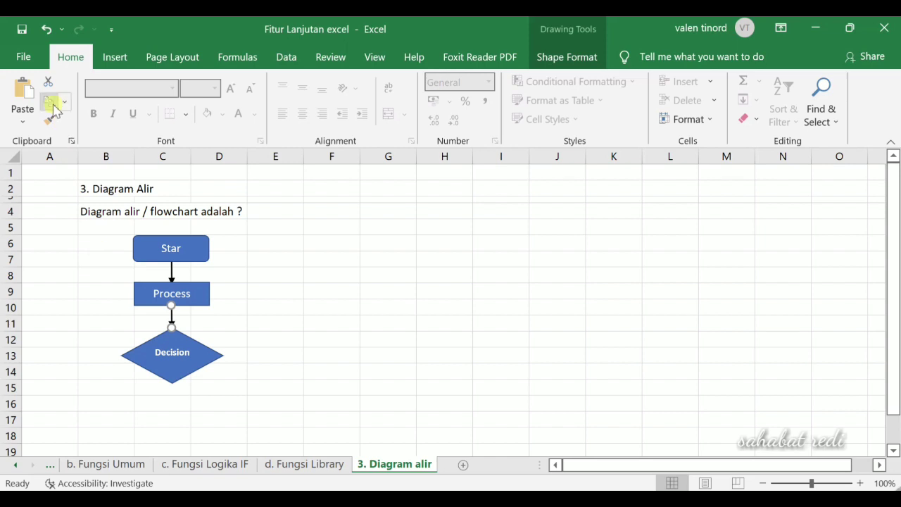
{"action": "left_click", "coordinate": [204, 401]}
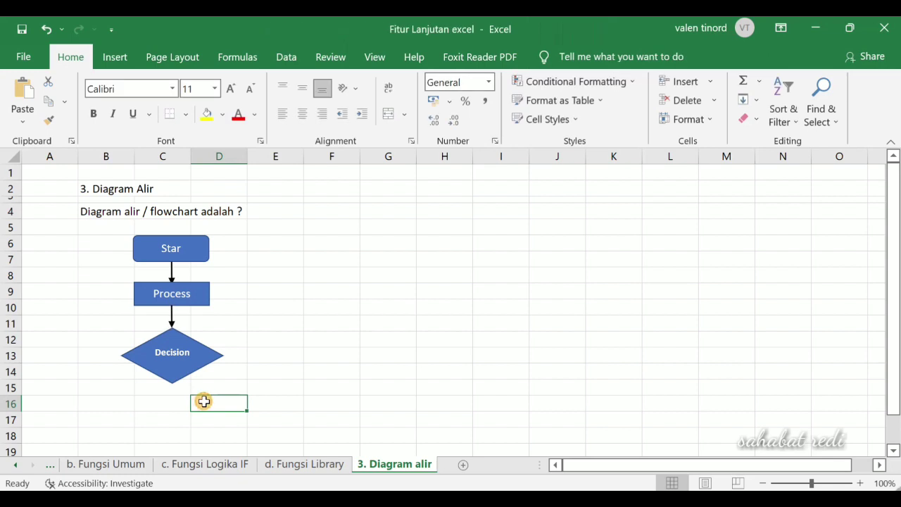
{"action": "left_click", "coordinate": [21, 91]}
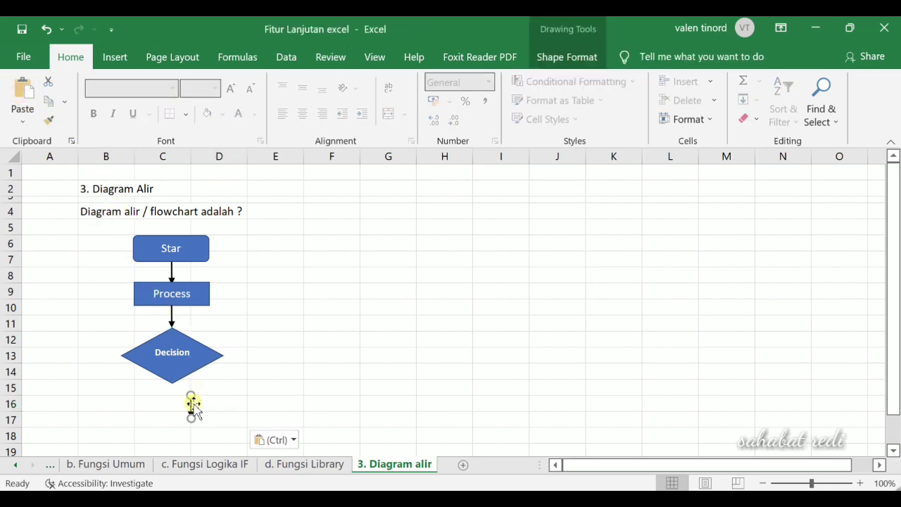
{"action": "left_click_drag", "start_coordinate": [189, 404], "coordinate": [170, 398]}
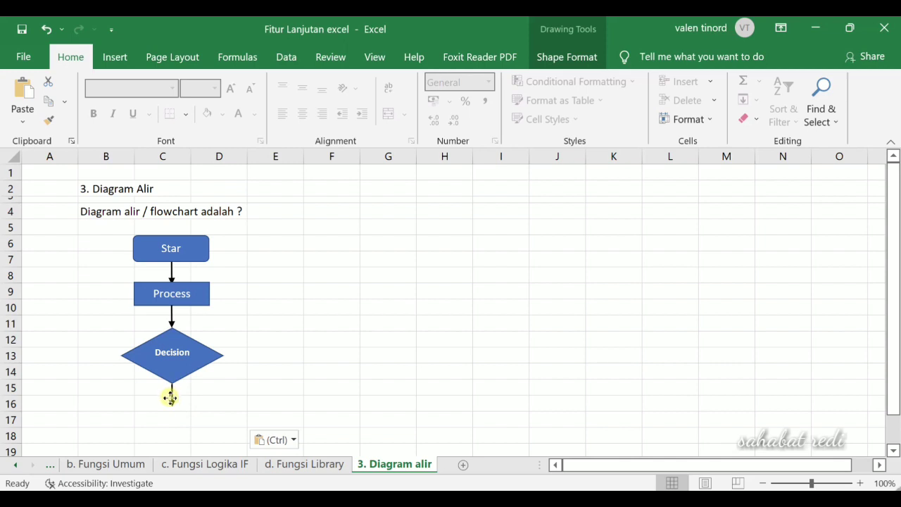
{"action": "left_click", "coordinate": [233, 396]}
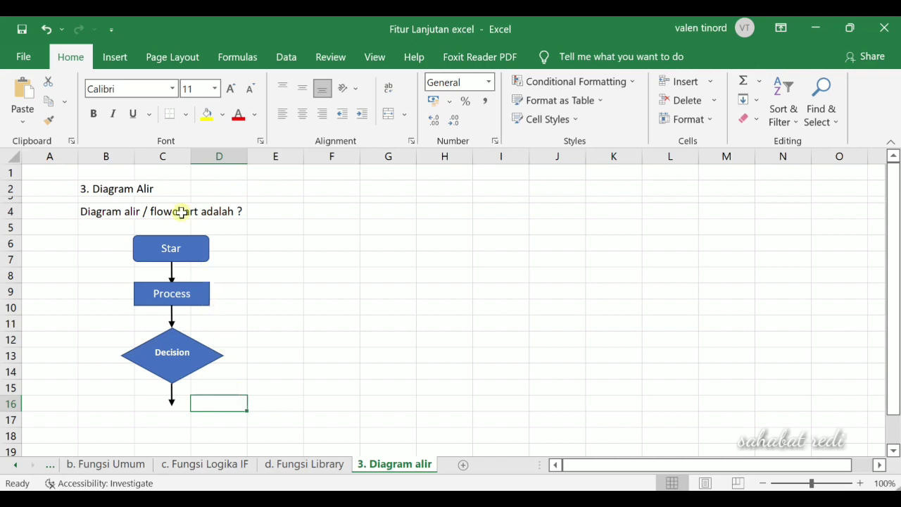
Draw a horizontal arrow about 1.2 cm long from the Decision diamond's right corner, pointing right.
{"action": "left_click", "coordinate": [111, 59]}
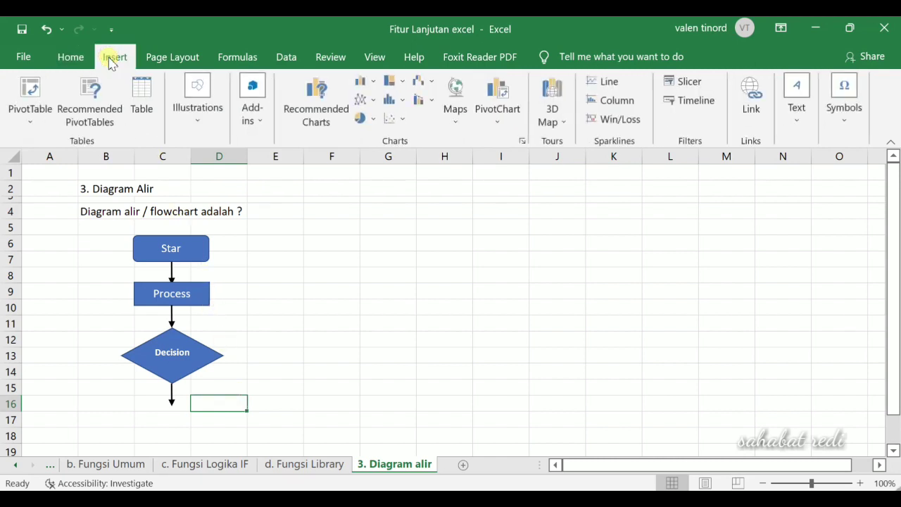
{"action": "left_click", "coordinate": [195, 113]}
{"action": "left_click", "coordinate": [228, 181]}
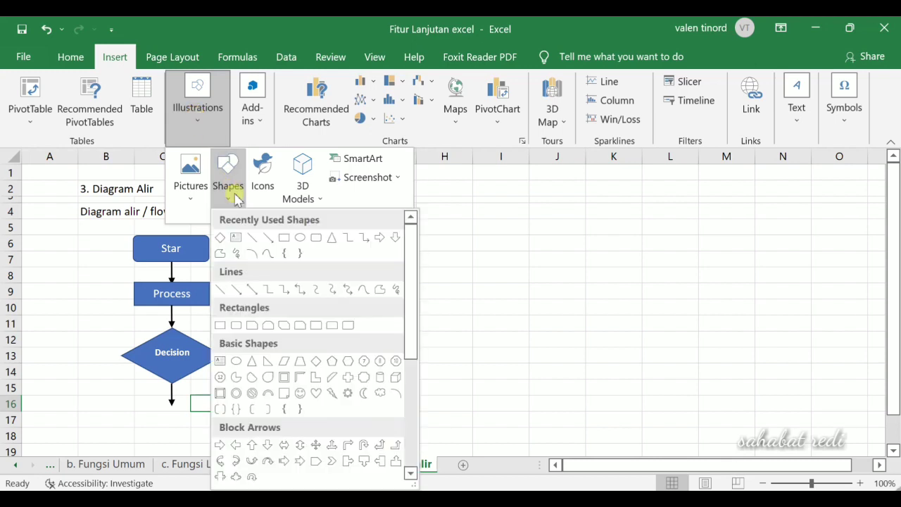
{"action": "left_click", "coordinate": [247, 234]}
{"action": "left_click_drag", "start_coordinate": [223, 357], "coordinate": [259, 355]}
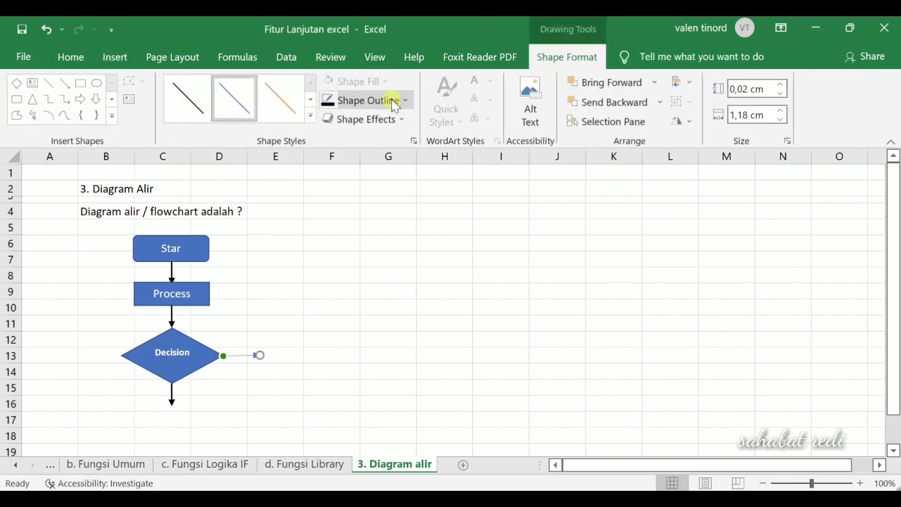
Set the horizontal arrow's outline weight to 1½ pt and its colour to black.
{"action": "left_click", "coordinate": [394, 102]}
{"action": "mouse_move", "coordinate": [403, 317]}
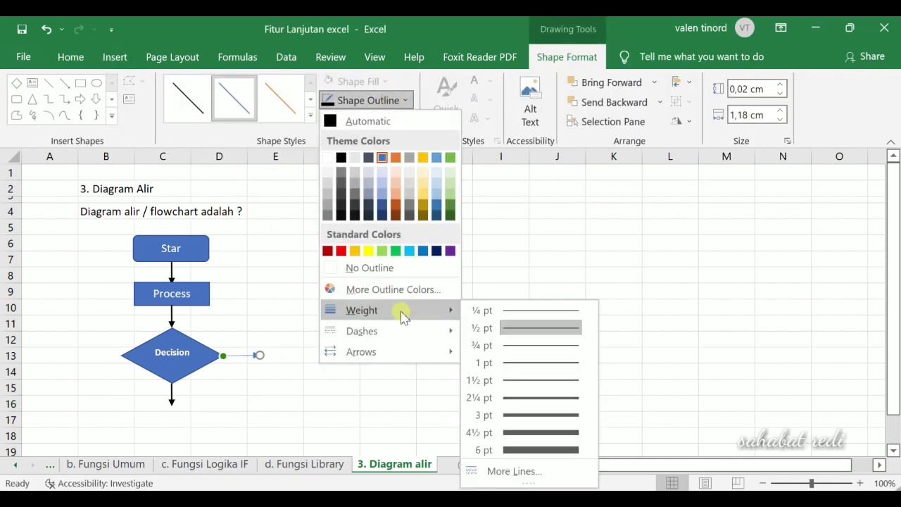
{"action": "left_click", "coordinate": [512, 383]}
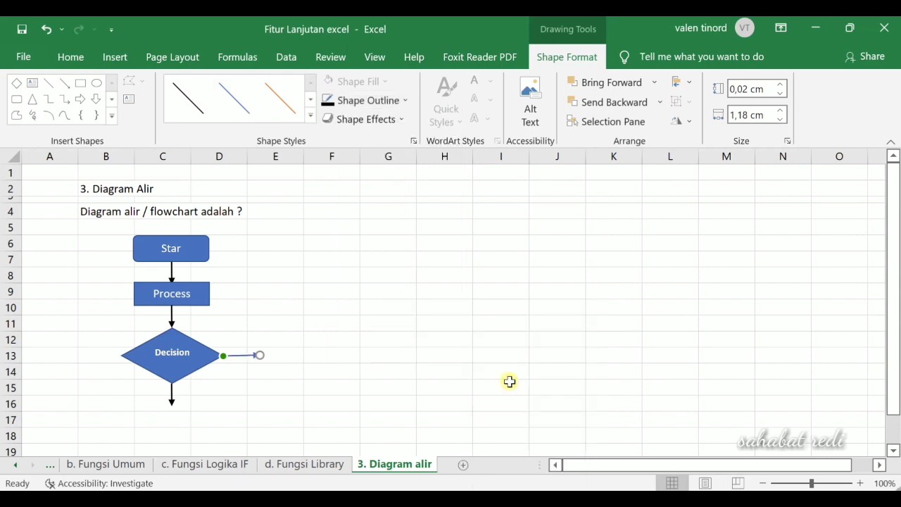
{"action": "left_click", "coordinate": [371, 103]}
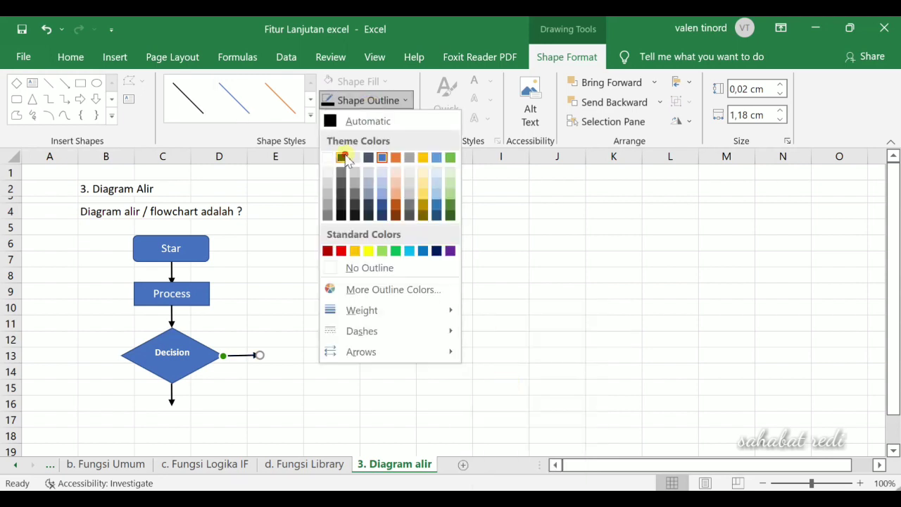
{"action": "left_click", "coordinate": [345, 160]}
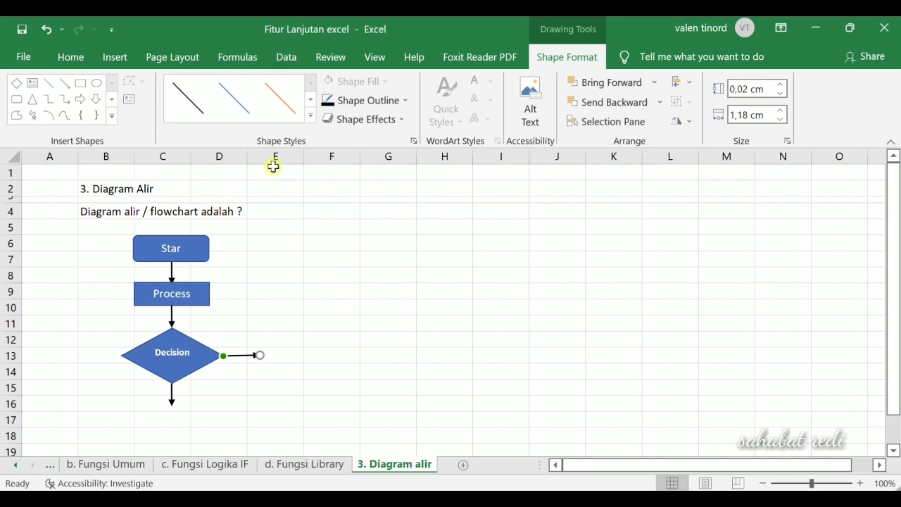
Duplicate the Process box and place the copy at the tip of the horizontal arrow, level with the Decision diamond.
{"action": "left_click", "coordinate": [206, 284]}
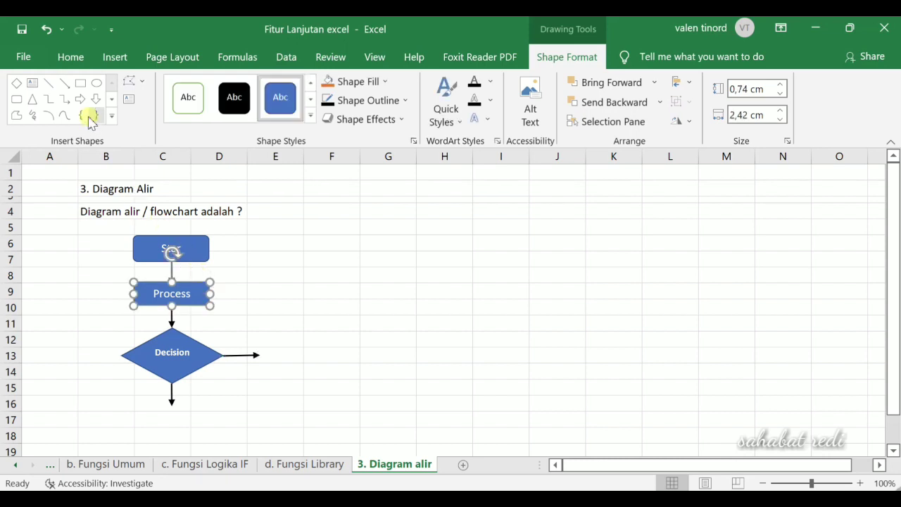
{"action": "left_click", "coordinate": [71, 56]}
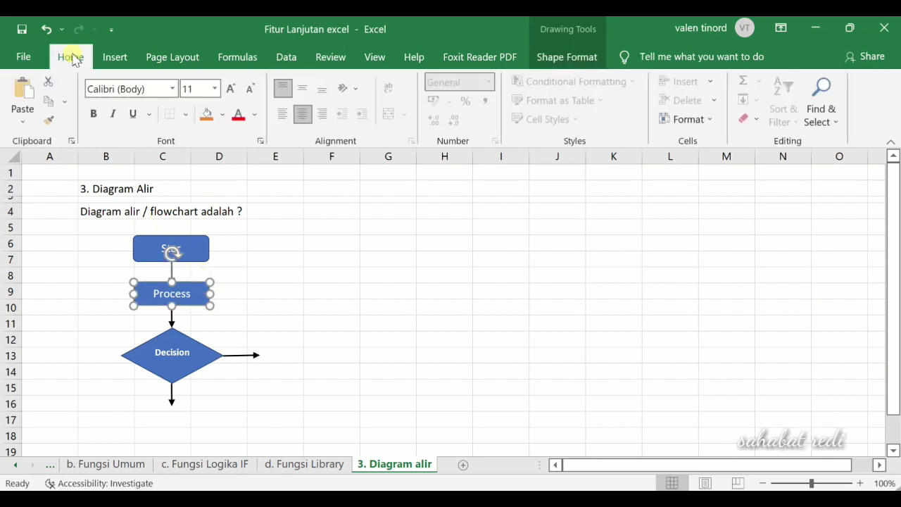
{"action": "left_click", "coordinate": [53, 104]}
{"action": "left_click", "coordinate": [21, 92]}
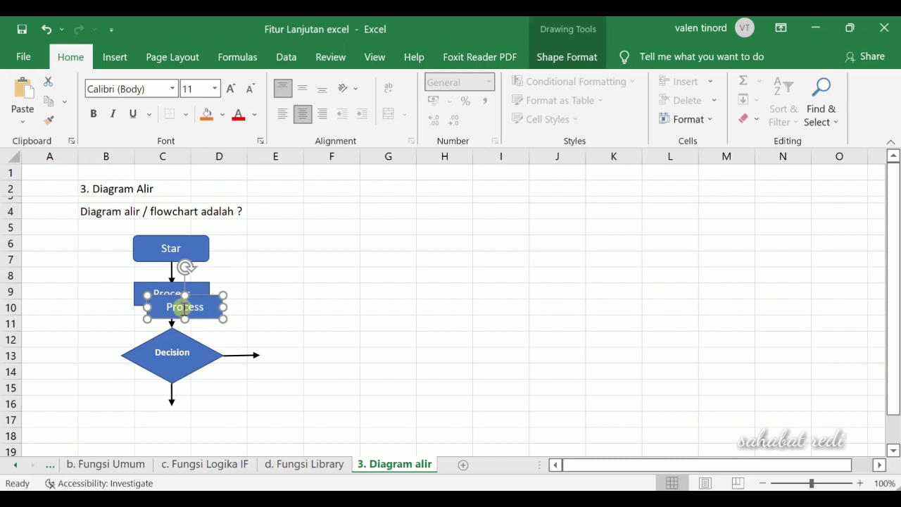
{"action": "mouse_move", "coordinate": [176, 300]}
{"action": "left_mouse_down"}
{"action": "mouse_move", "coordinate": [271, 332]}
{"action": "mouse_move", "coordinate": [287, 346]}
{"action": "left_mouse_up"}
{"action": "key", "text": "Escape"}
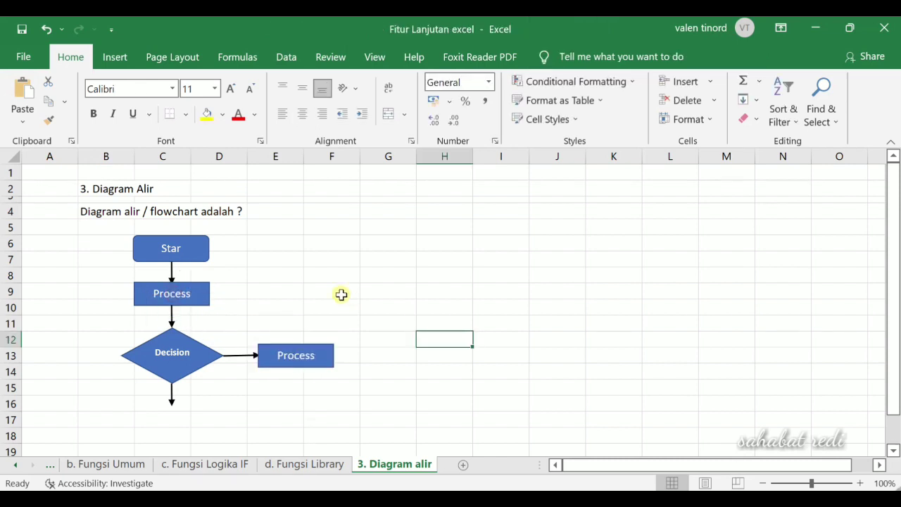
Duplicate the rounded "Star" box and centre the copy under the arrow below the Decision diamond.
{"action": "left_click", "coordinate": [201, 251]}
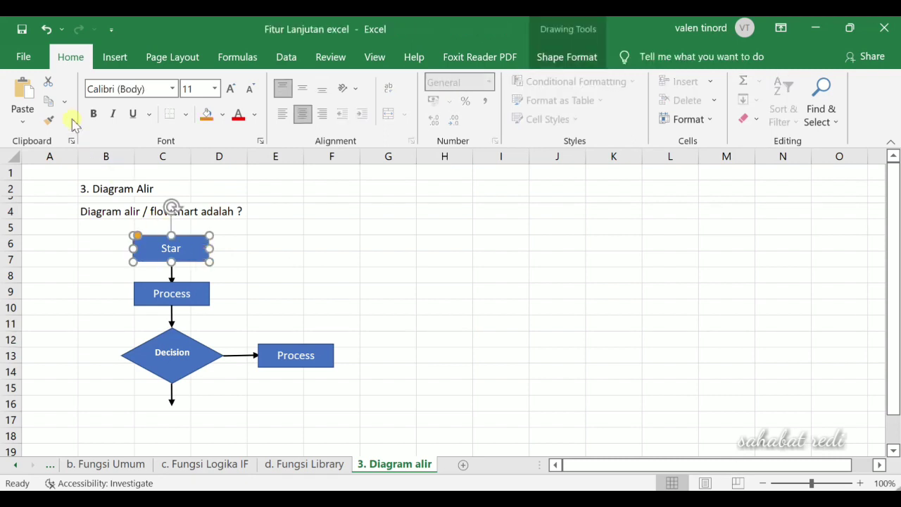
{"action": "left_click", "coordinate": [49, 101]}
{"action": "left_click", "coordinate": [23, 97]}
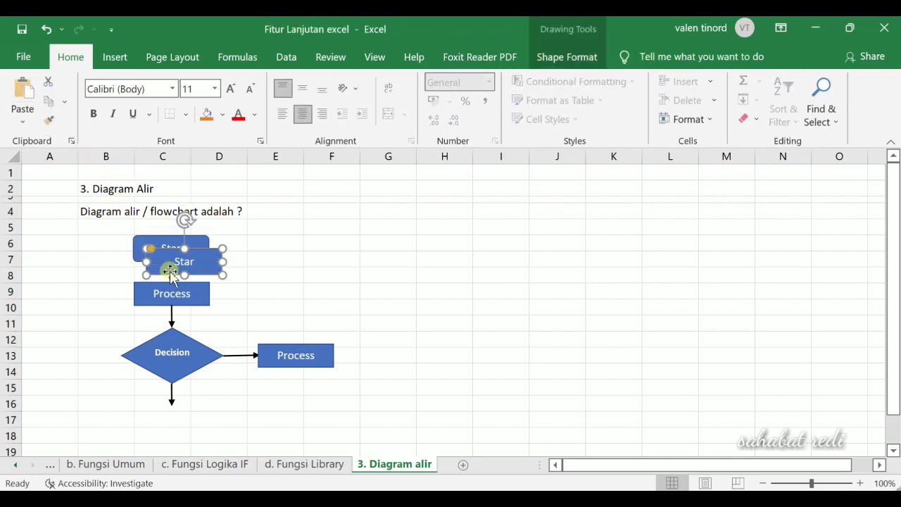
{"action": "left_click_drag", "start_coordinate": [171, 260], "coordinate": [158, 416]}
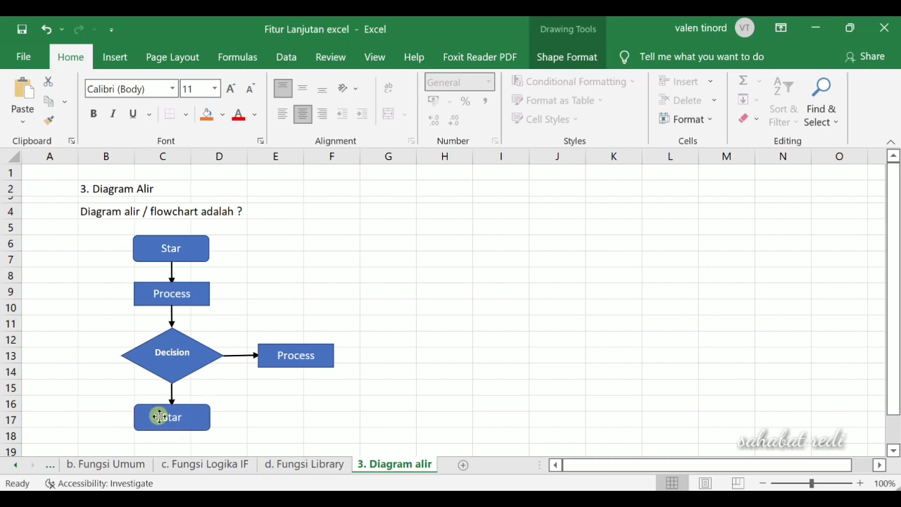
{"action": "left_click_drag", "start_coordinate": [160, 416], "coordinate": [160, 417]}
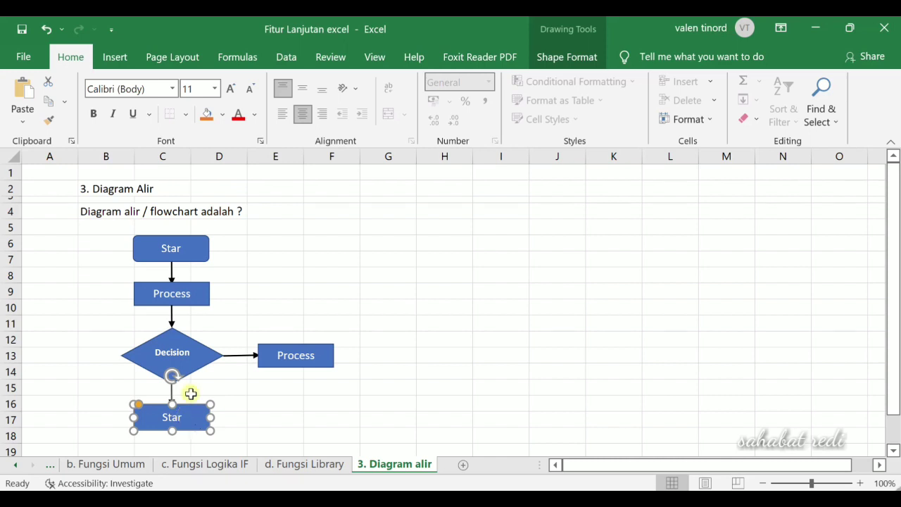
Replace the text of the copied rounded box below the diamond with "End".
{"action": "right_click", "coordinate": [185, 420]}
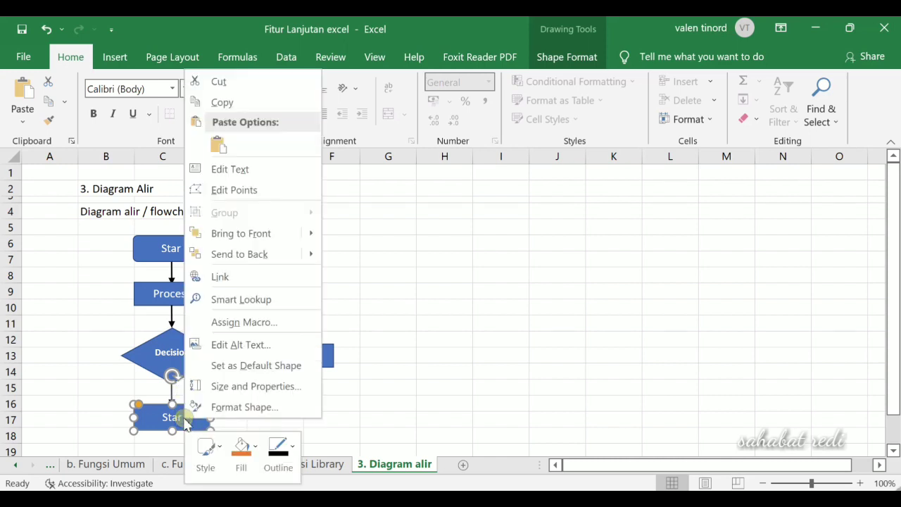
{"action": "left_click", "coordinate": [246, 170]}
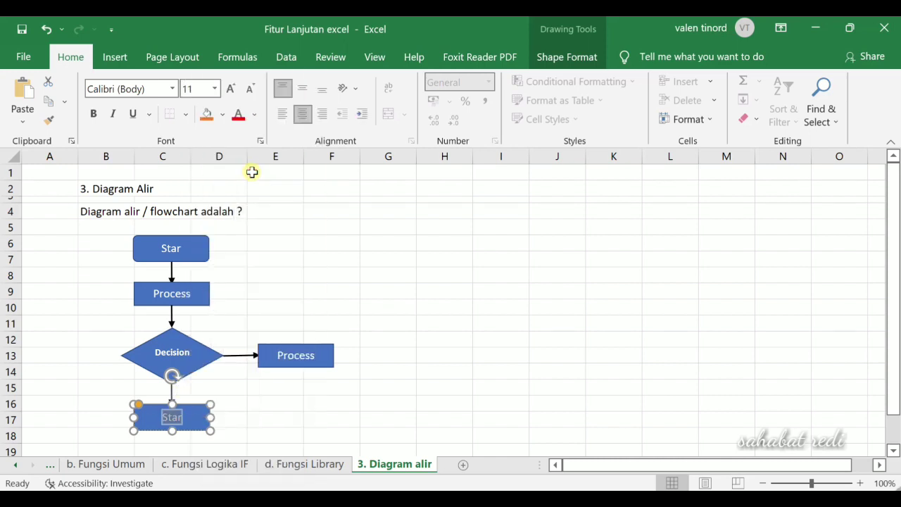
{"action": "type", "text": "End"}
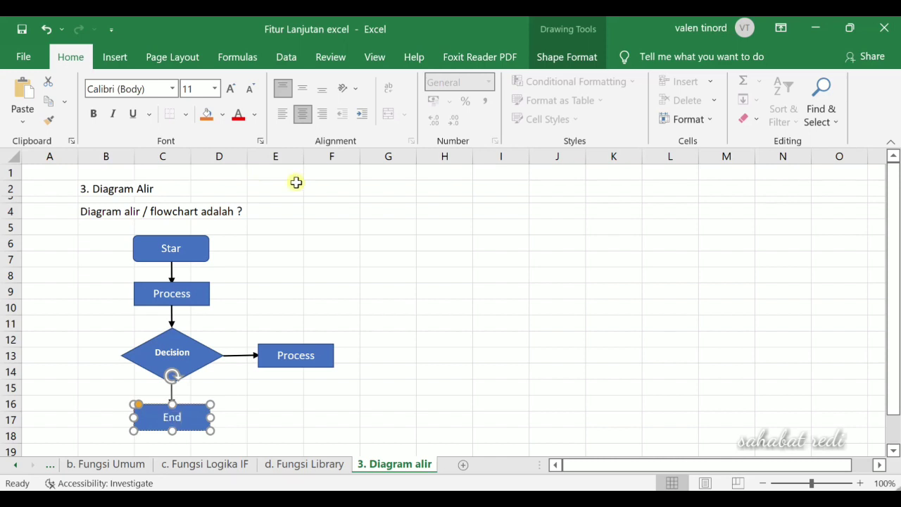
{"action": "left_click", "coordinate": [394, 359]}
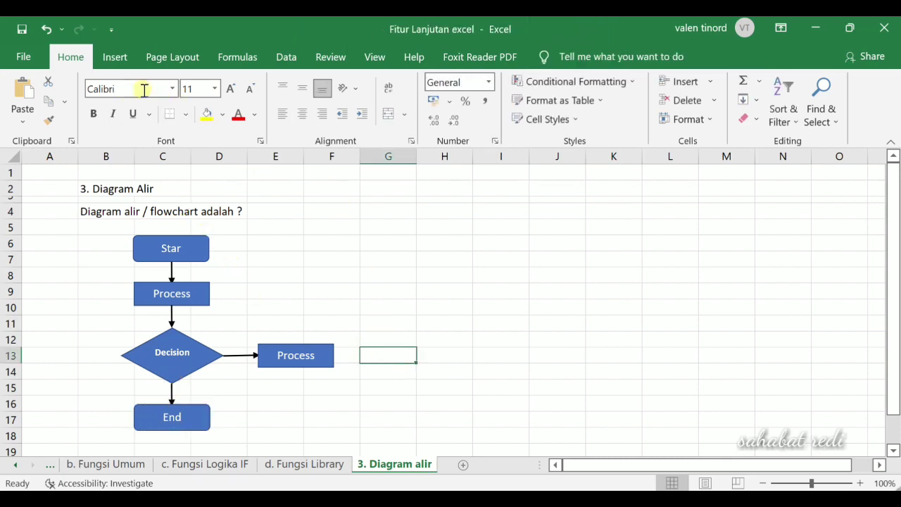
Draw a straight line about 1.7 cm long downward from the bottom centre of the second Process box beside the Decision diamond.
{"action": "left_click", "coordinate": [117, 57]}
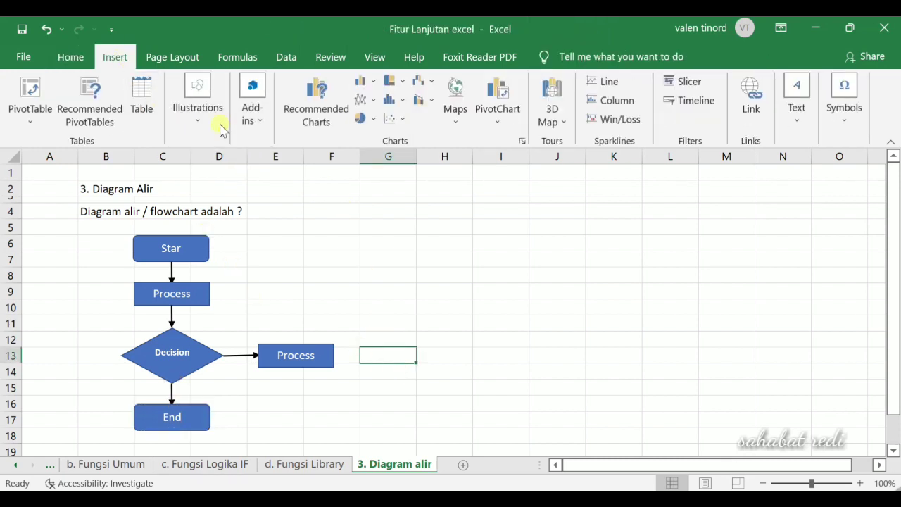
{"action": "left_click", "coordinate": [201, 116]}
{"action": "left_click", "coordinate": [229, 186]}
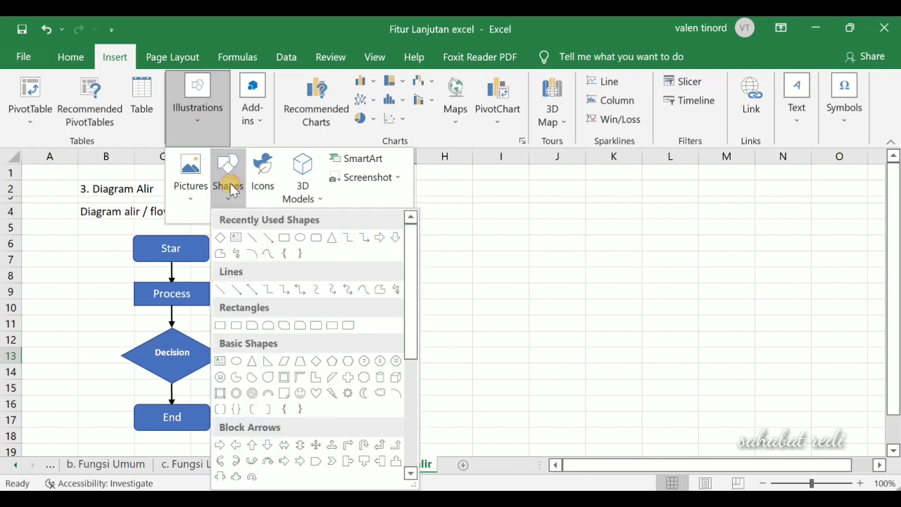
{"action": "left_click", "coordinate": [252, 237]}
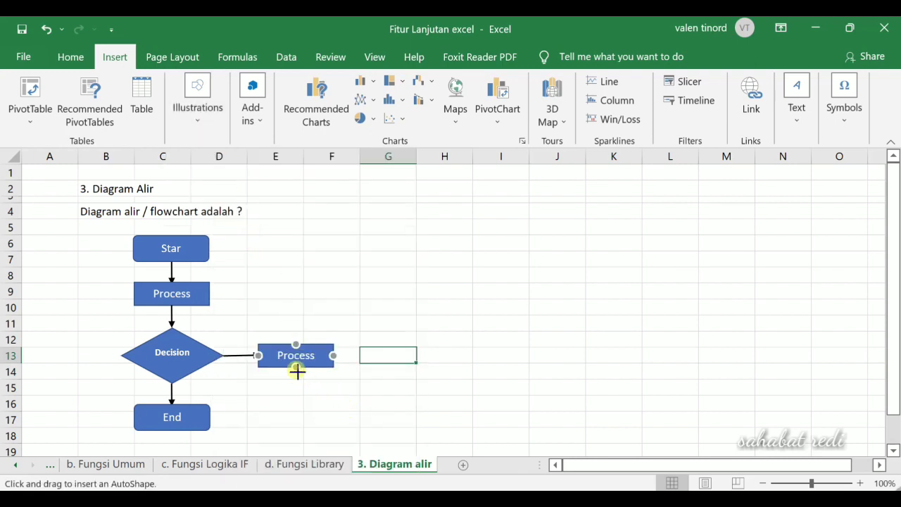
{"action": "left_click_drag", "start_coordinate": [297, 372], "coordinate": [295, 419]}
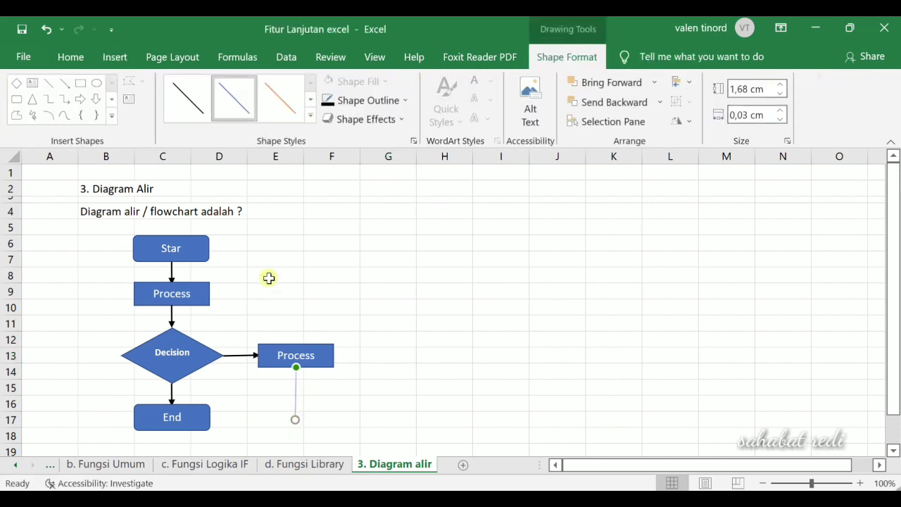
Set the new vertical line's outline colour to black and its weight to 1½ pt.
{"action": "left_click", "coordinate": [355, 102]}
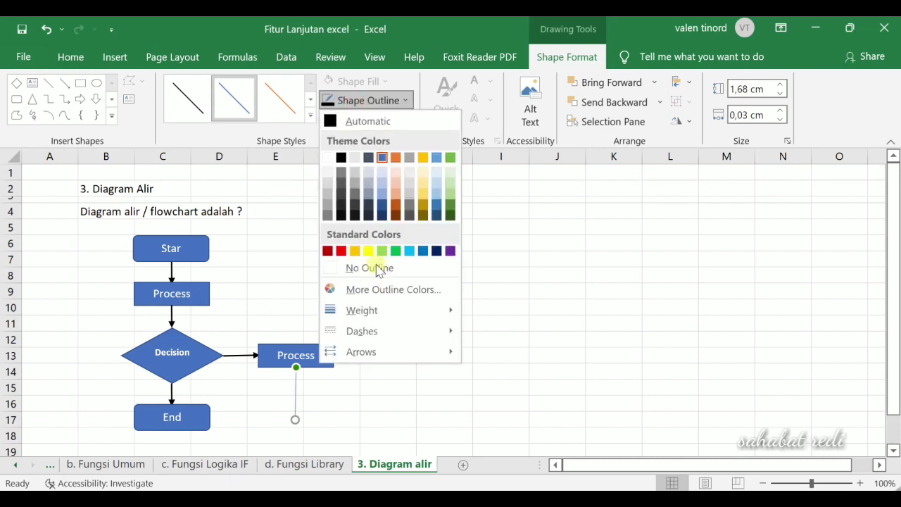
{"action": "left_click", "coordinate": [341, 155]}
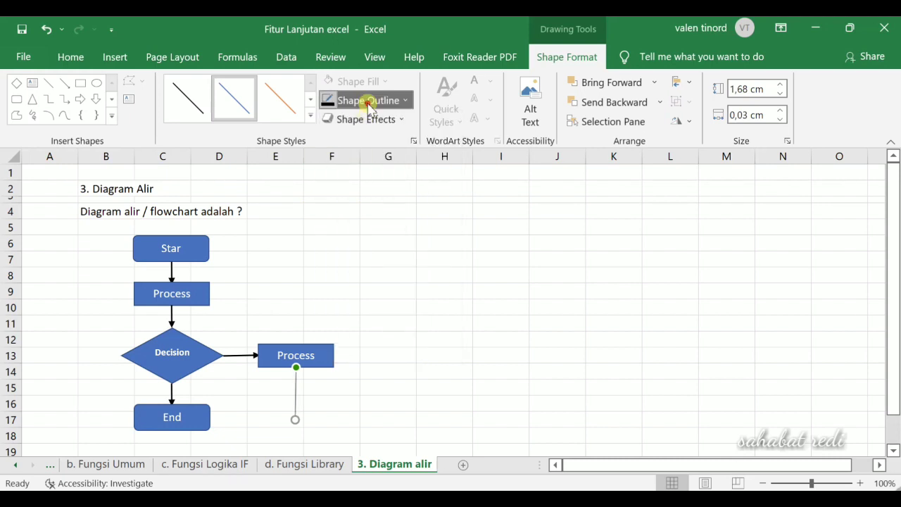
{"action": "left_click", "coordinate": [368, 100]}
{"action": "mouse_move", "coordinate": [379, 310]}
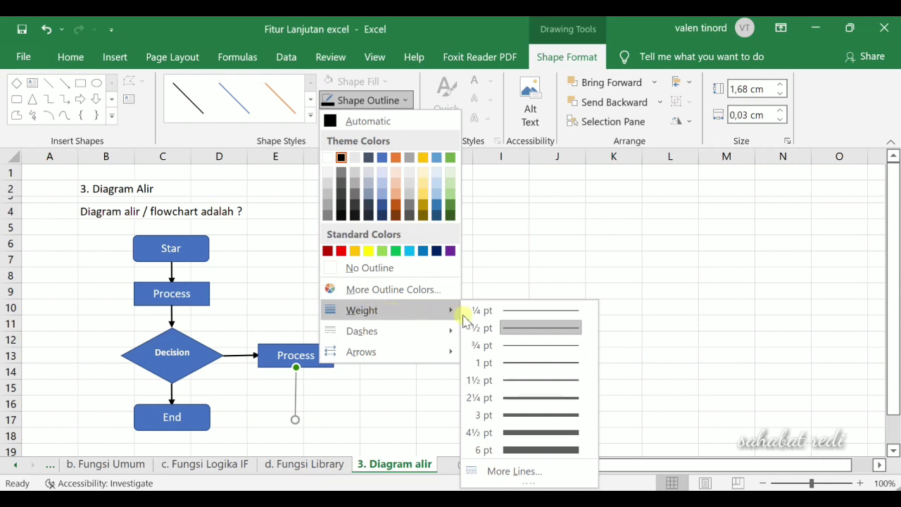
{"action": "left_click", "coordinate": [524, 379]}
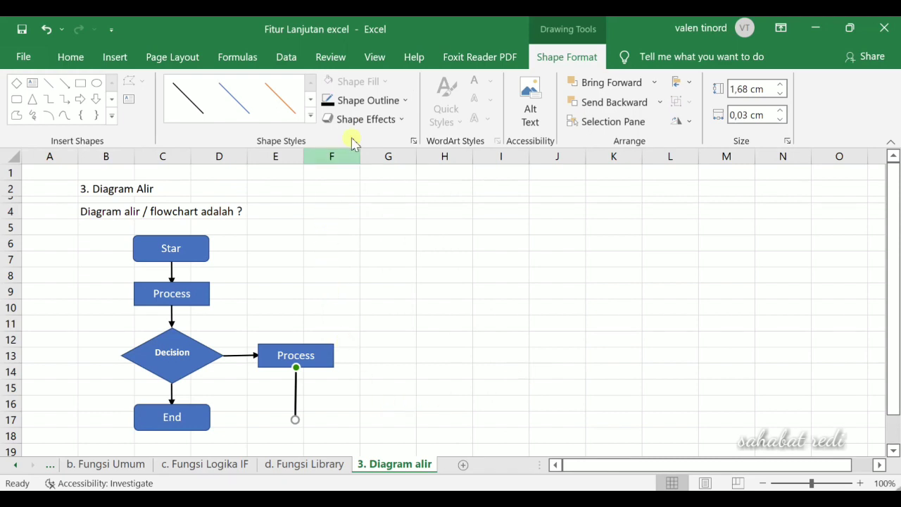
Draw a level arrow about 2.8 cm long from the vertical line's lower end to the right side of the End box.
{"action": "left_click", "coordinate": [109, 59]}
{"action": "left_click", "coordinate": [198, 112]}
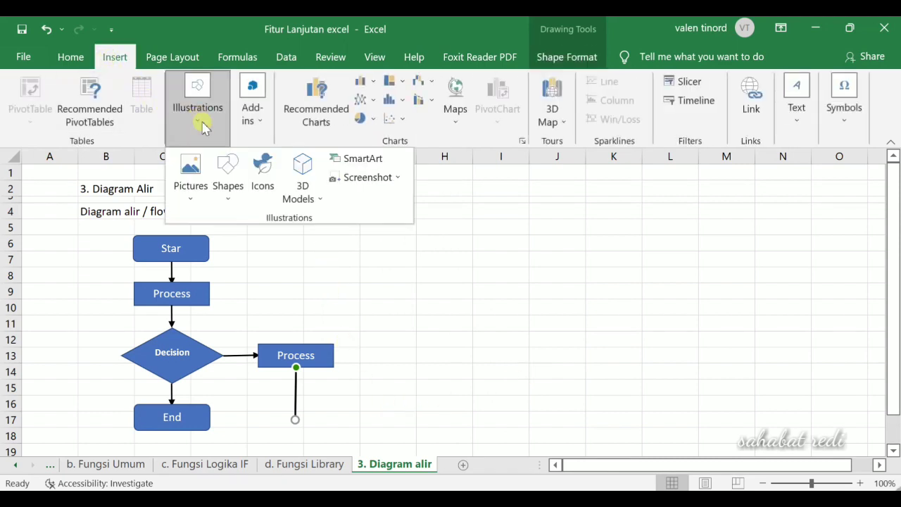
{"action": "left_click", "coordinate": [228, 182]}
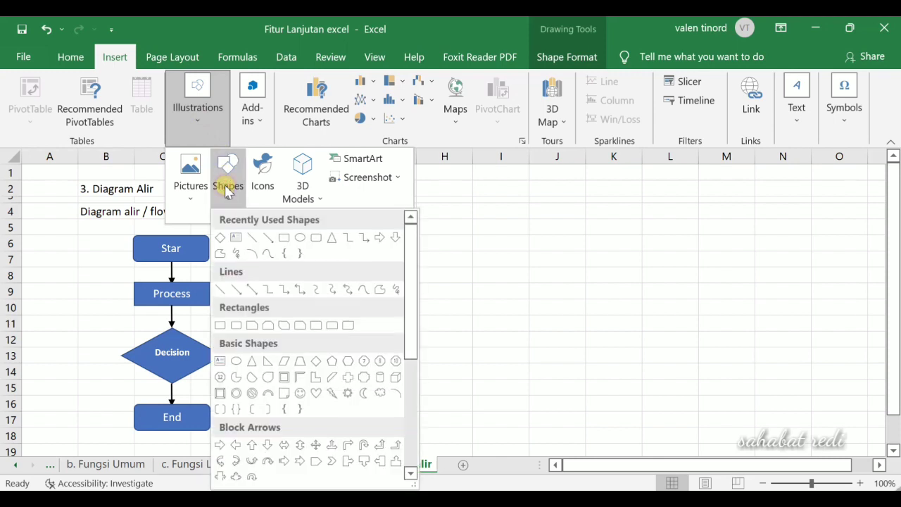
{"action": "left_click", "coordinate": [266, 238]}
{"action": "left_click_drag", "start_coordinate": [296, 367], "coordinate": [214, 421]}
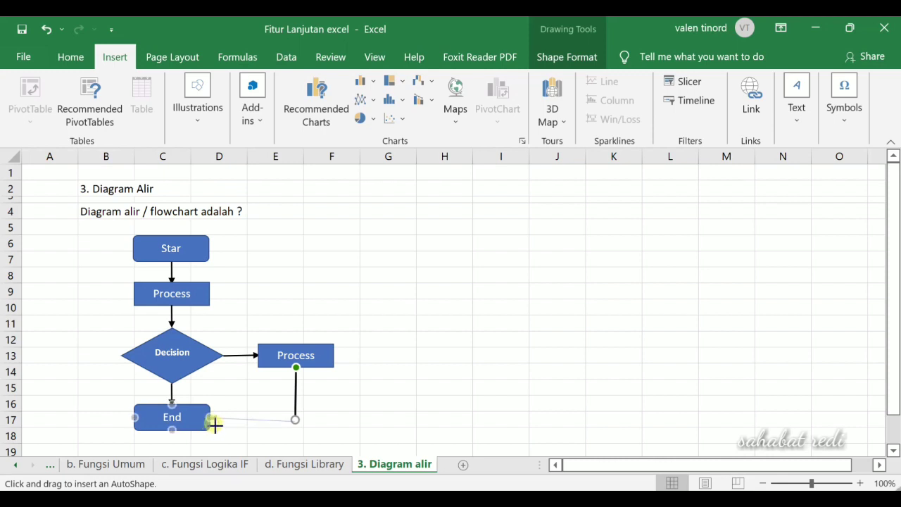
{"action": "left_click_drag", "start_coordinate": [212, 422], "coordinate": [210, 421]}
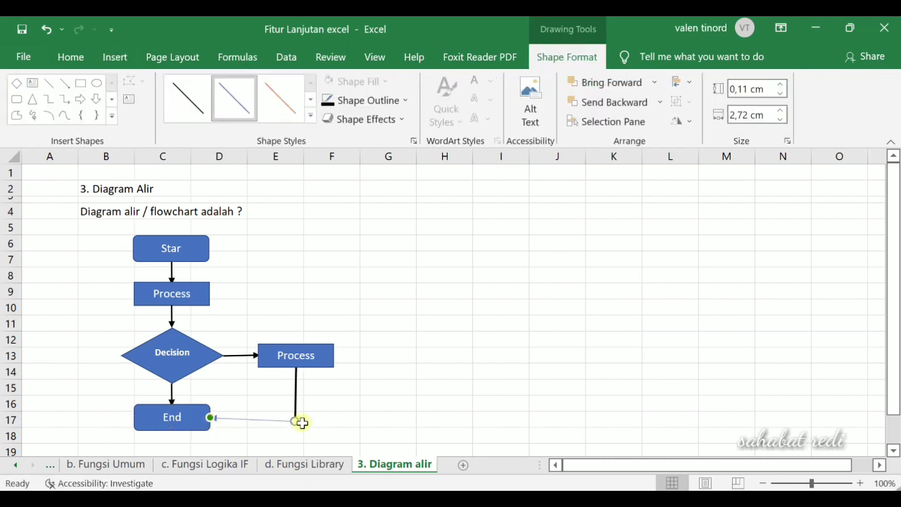
{"action": "left_click_drag", "start_coordinate": [295, 422], "coordinate": [296, 420]}
{"action": "left_click", "coordinate": [295, 387]}
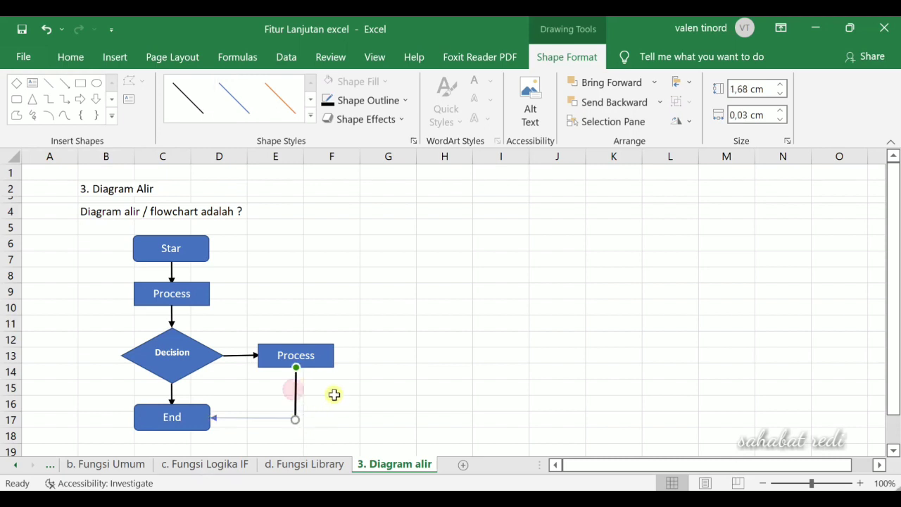
{"action": "left_click", "coordinate": [338, 400]}
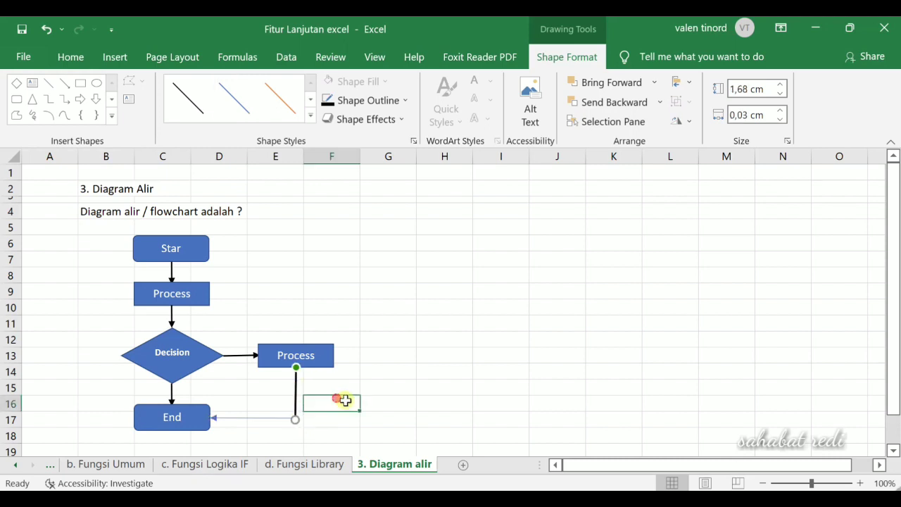
Set the outline weight of the arrow pointing to the End box to 1½ pt.
{"action": "left_click", "coordinate": [275, 418]}
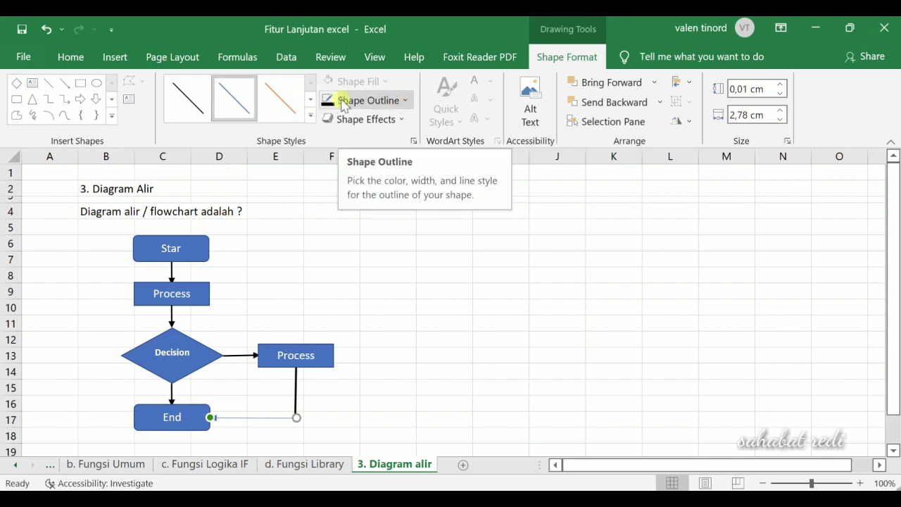
{"action": "left_click", "coordinate": [362, 103]}
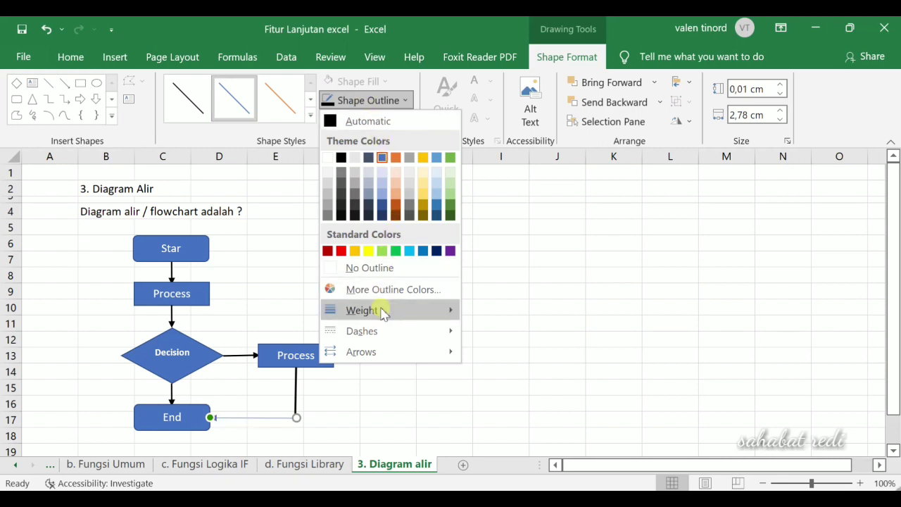
{"action": "mouse_move", "coordinate": [384, 312]}
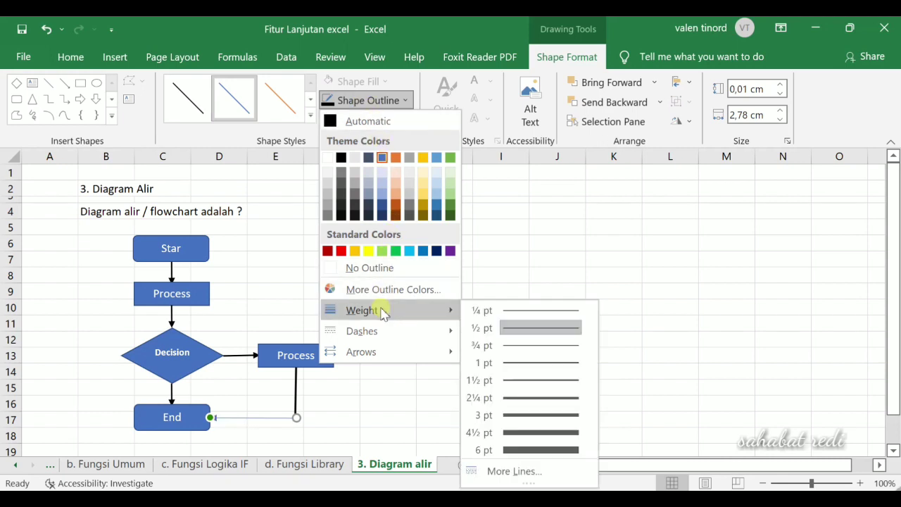
{"action": "left_click", "coordinate": [535, 381]}
{"action": "left_click", "coordinate": [458, 384]}
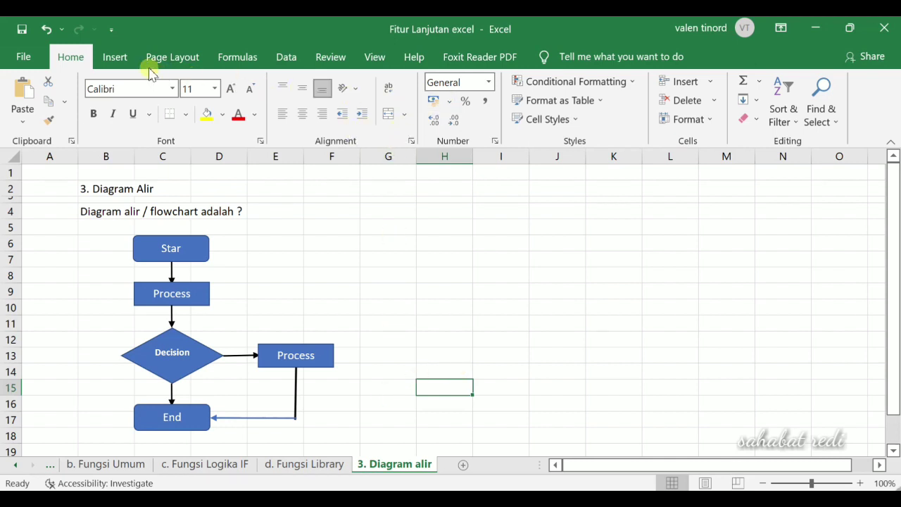
Set the outline colour of the arrow pointing to the End box to black.
{"action": "left_click", "coordinate": [123, 58]}
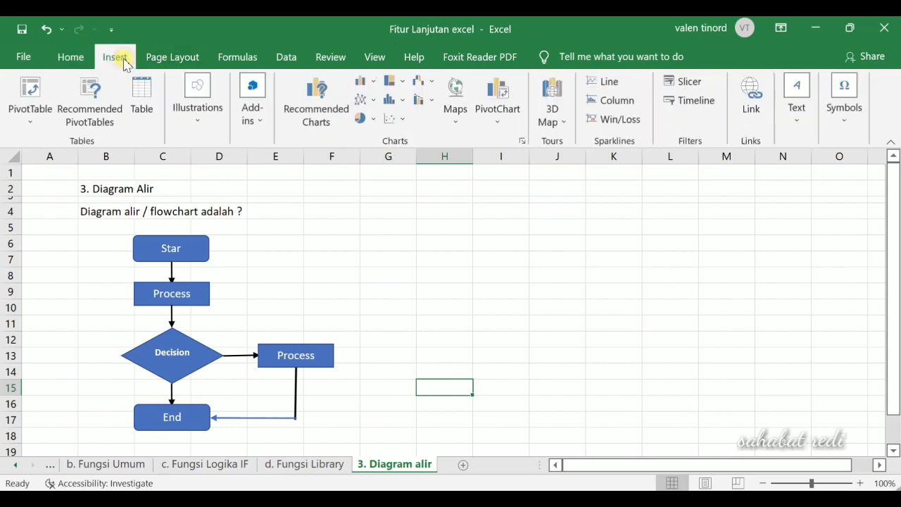
{"action": "left_click", "coordinate": [69, 58]}
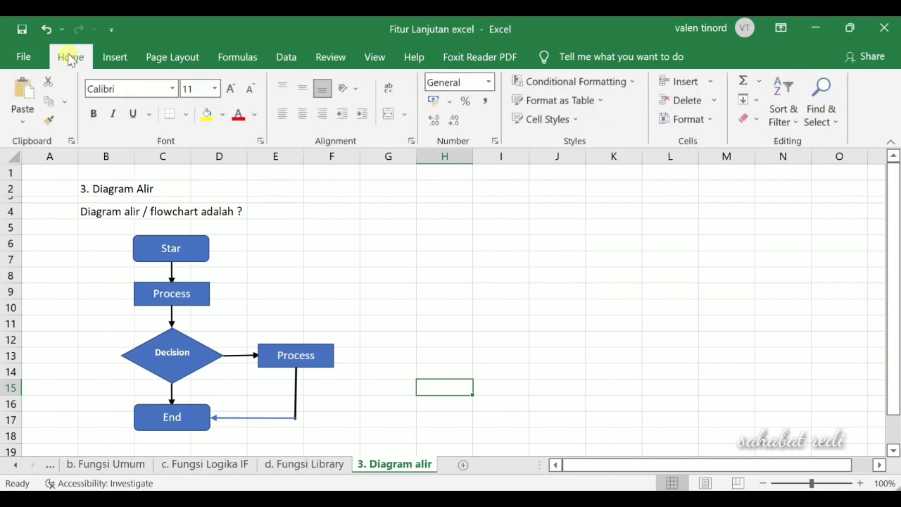
{"action": "left_click", "coordinate": [271, 418]}
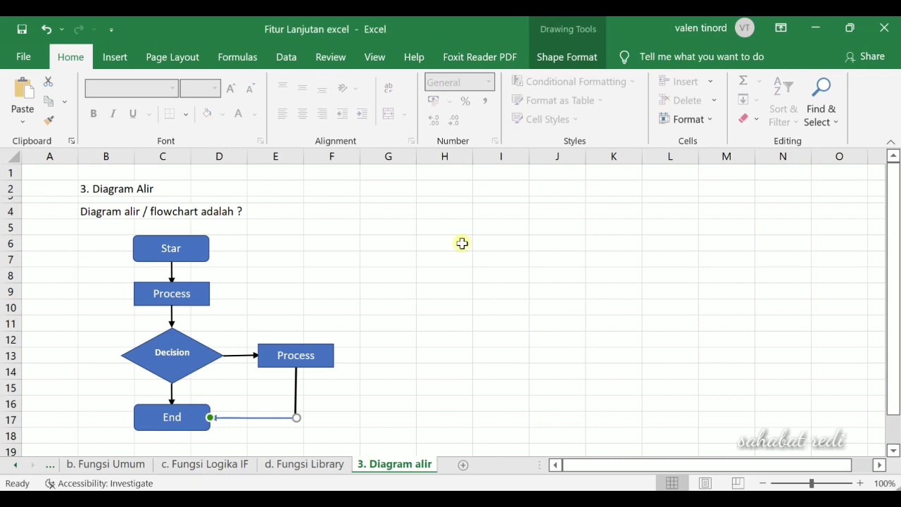
{"action": "left_click", "coordinate": [576, 60]}
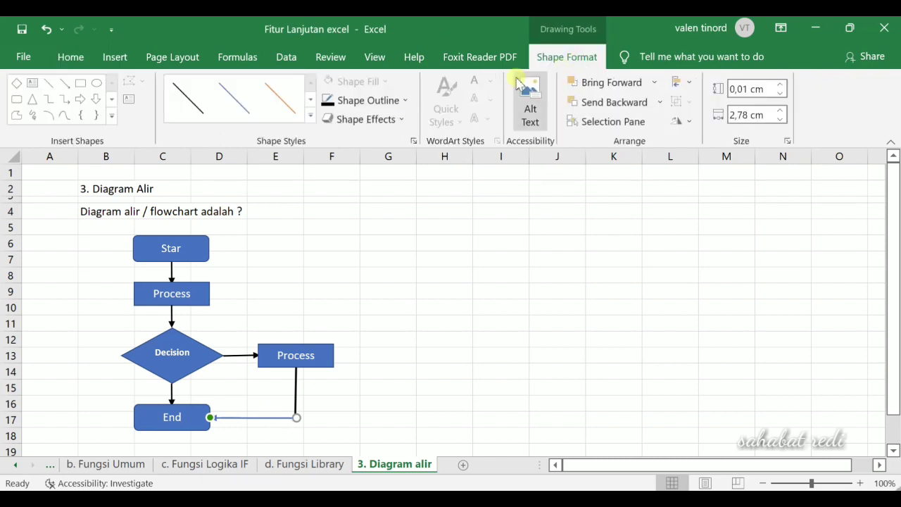
{"action": "left_click", "coordinate": [406, 100]}
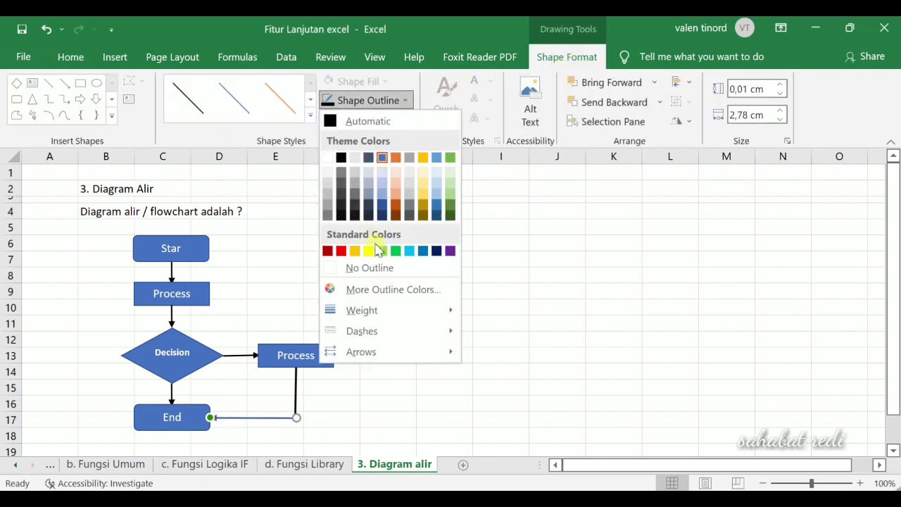
{"action": "left_click", "coordinate": [342, 157]}
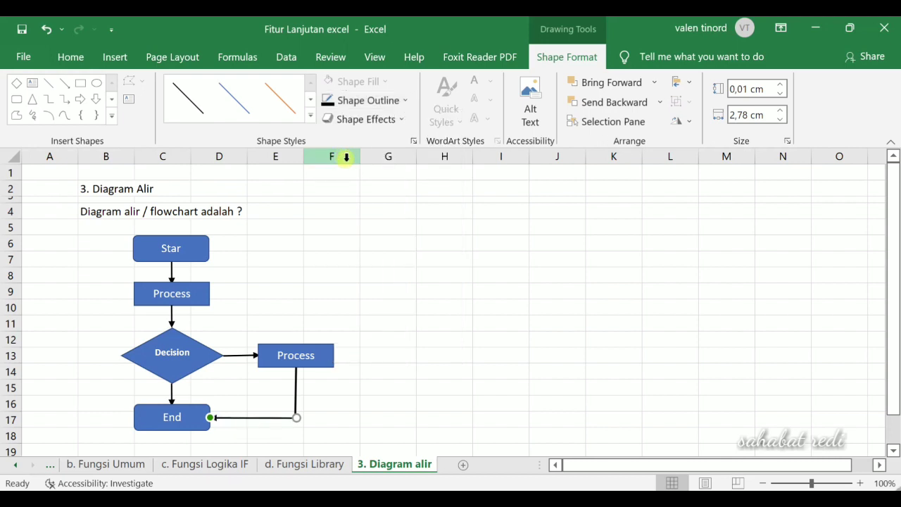
Adjust the lower end of the vertical line under the second Process box to meet the tail of the End arrow.
{"action": "left_click", "coordinate": [351, 403]}
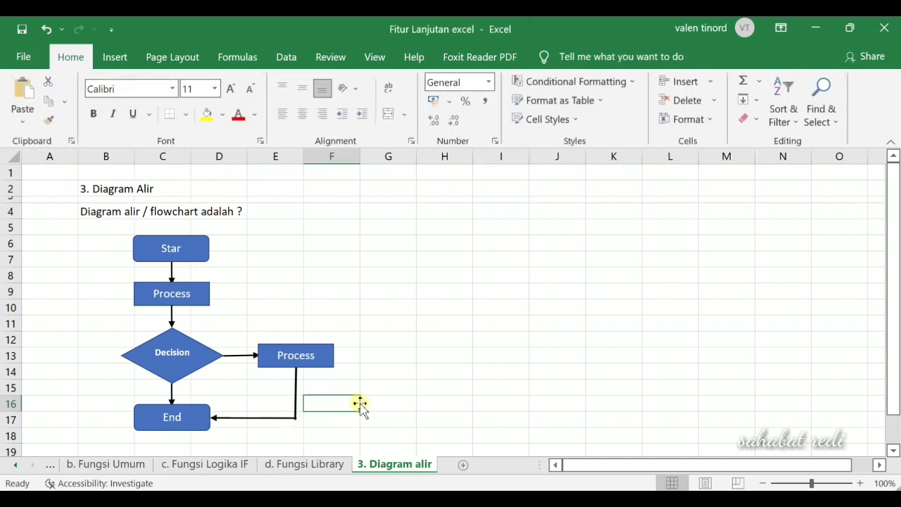
{"action": "left_click", "coordinate": [295, 389]}
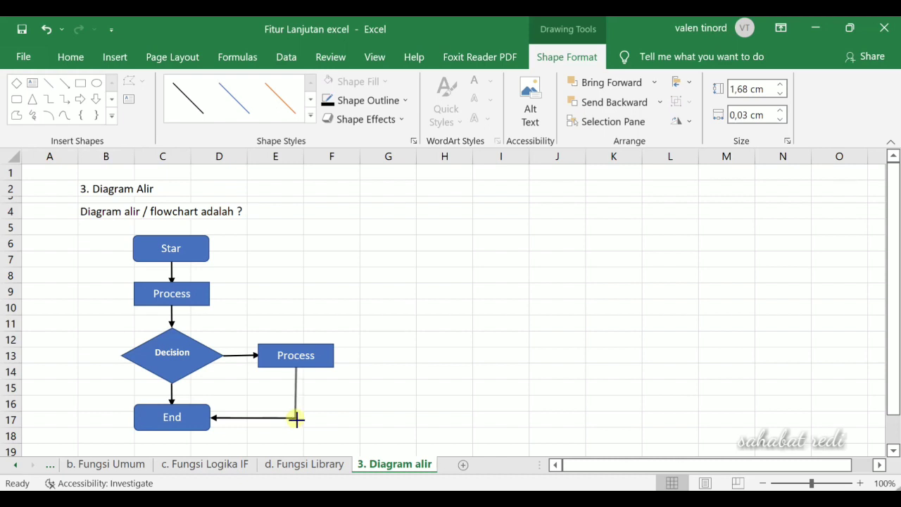
{"action": "left_click", "coordinate": [391, 402]}
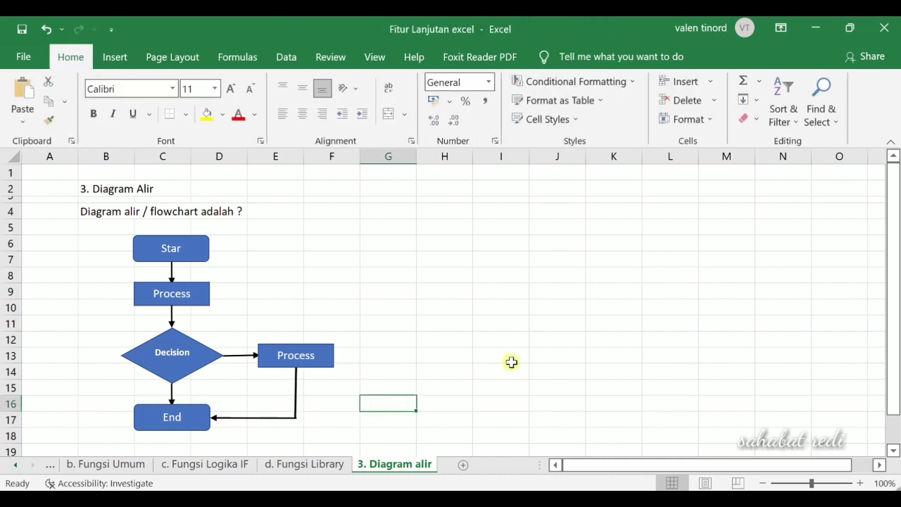